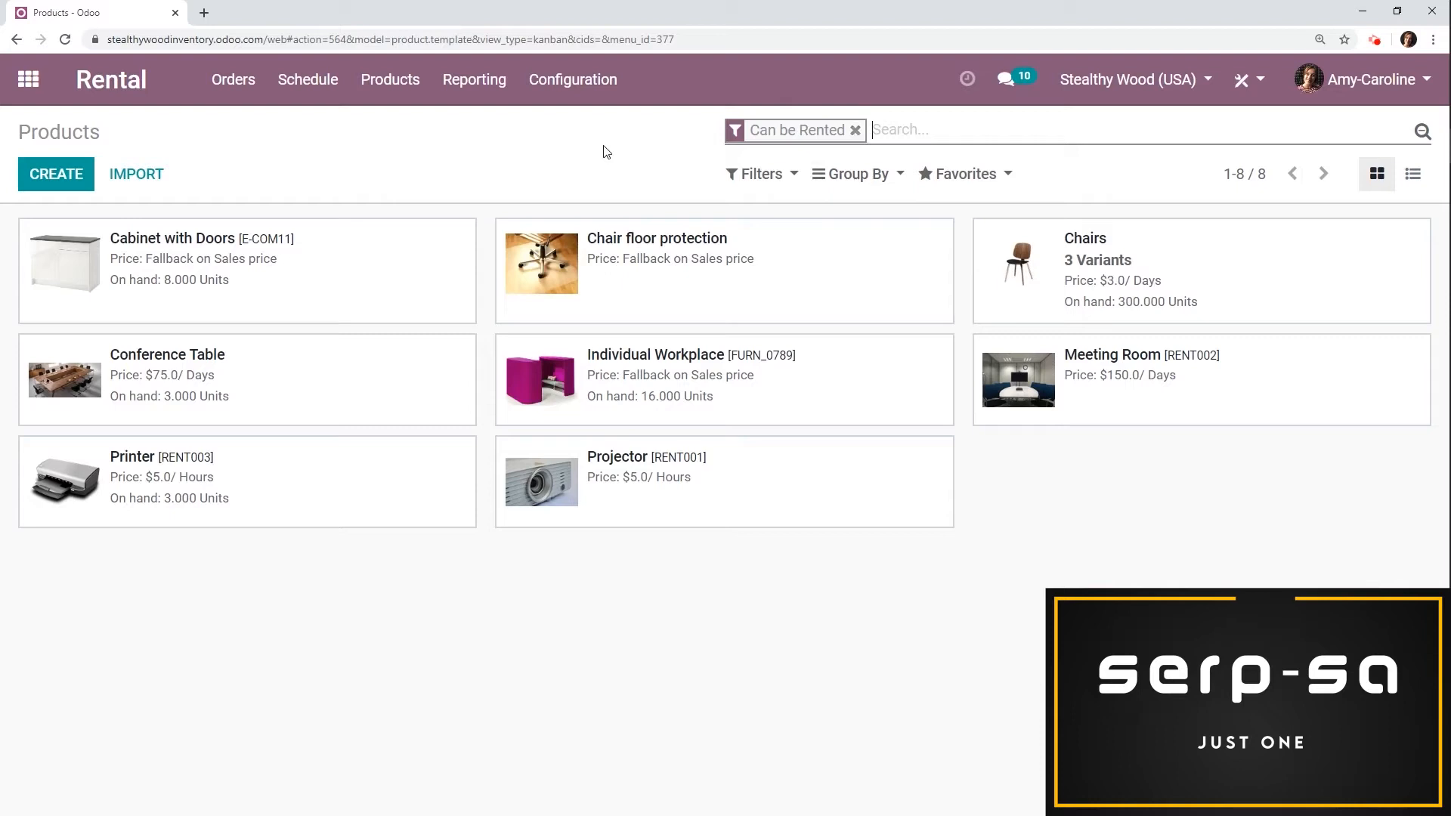
Step: Open the Conference Table product for editing and check that it is marked as Can be Rented
click(311, 368)
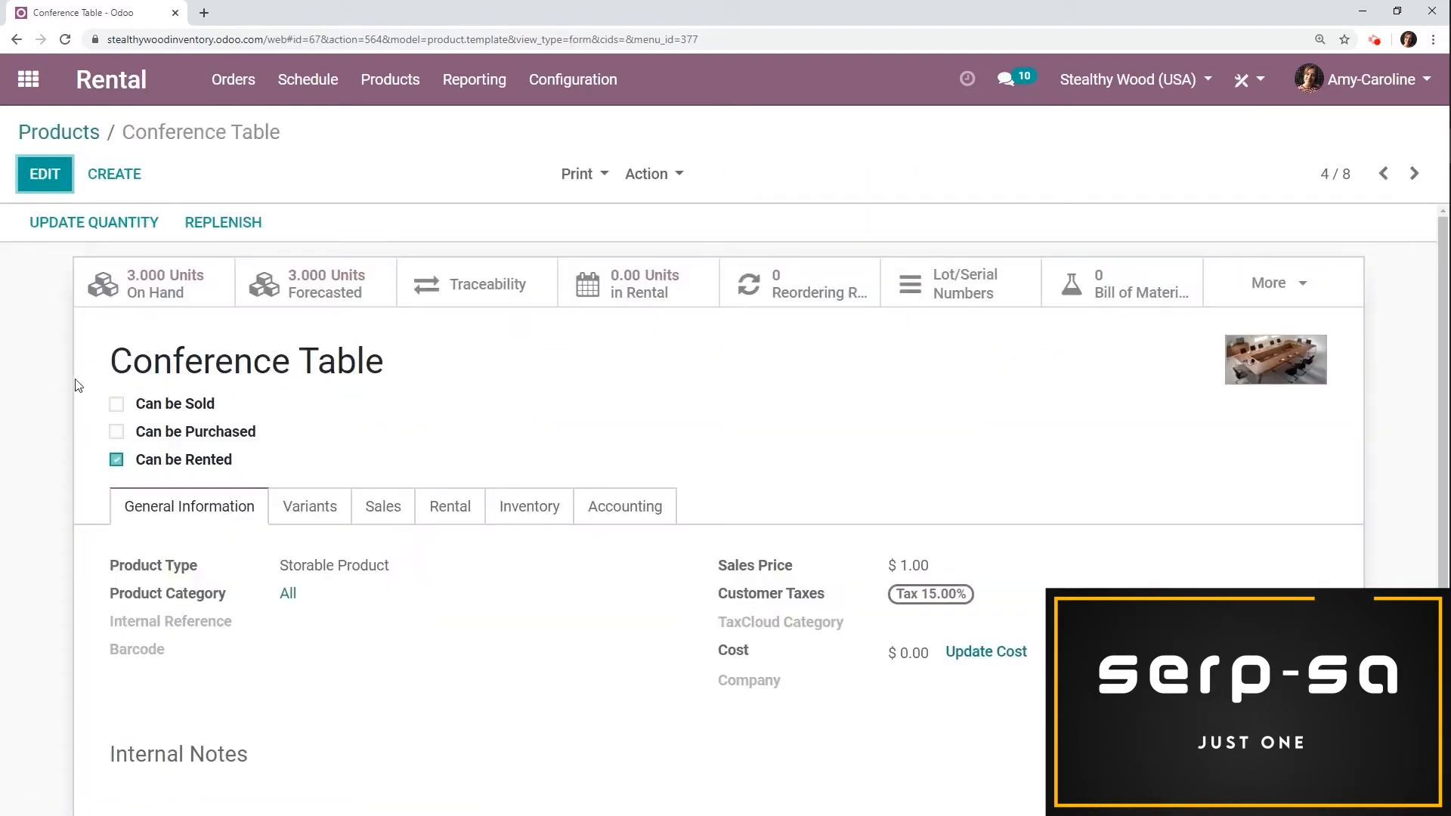
click(45, 173)
scroll(306, 453, down, 1)
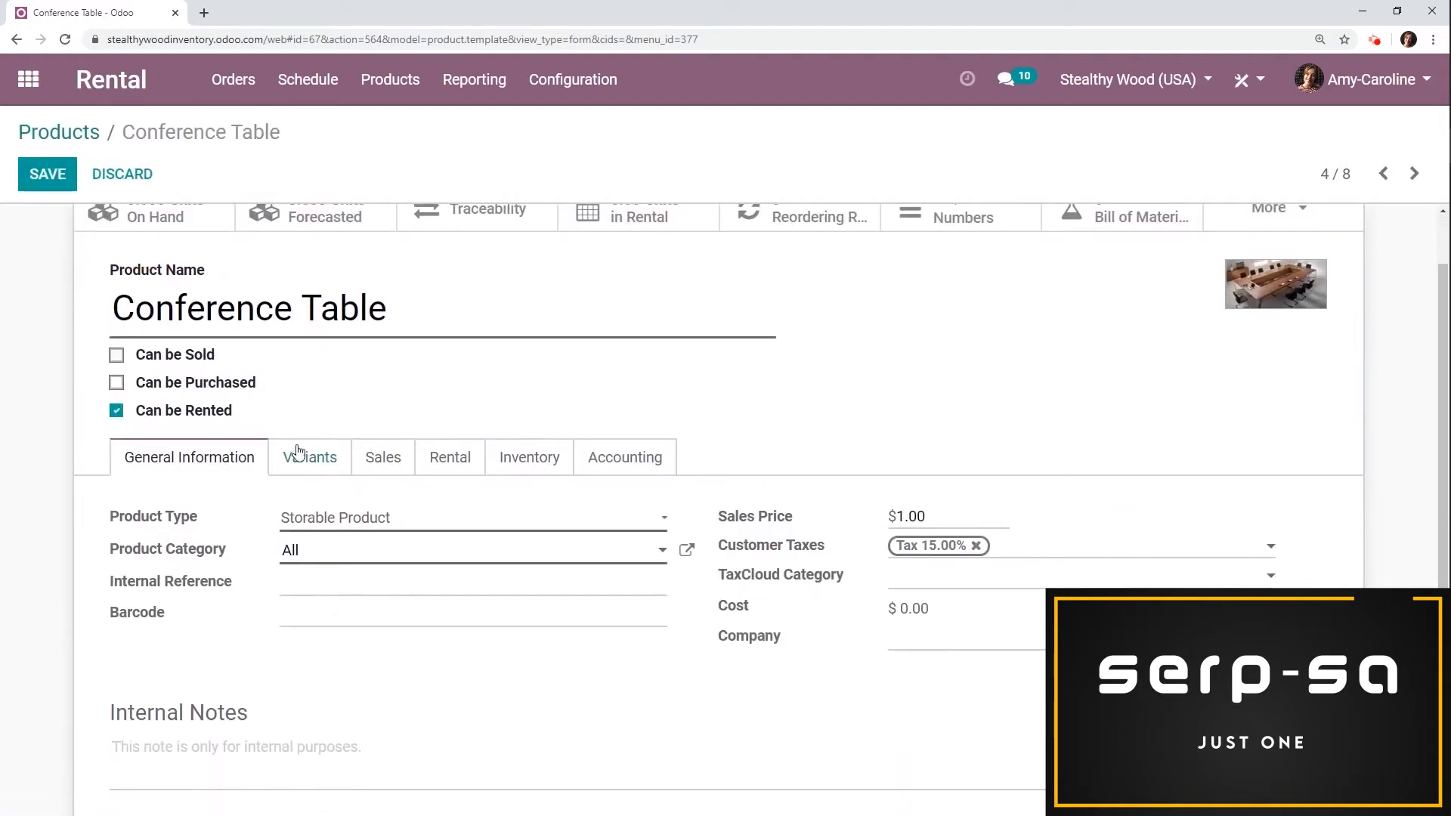
drag(236, 414, 146, 416)
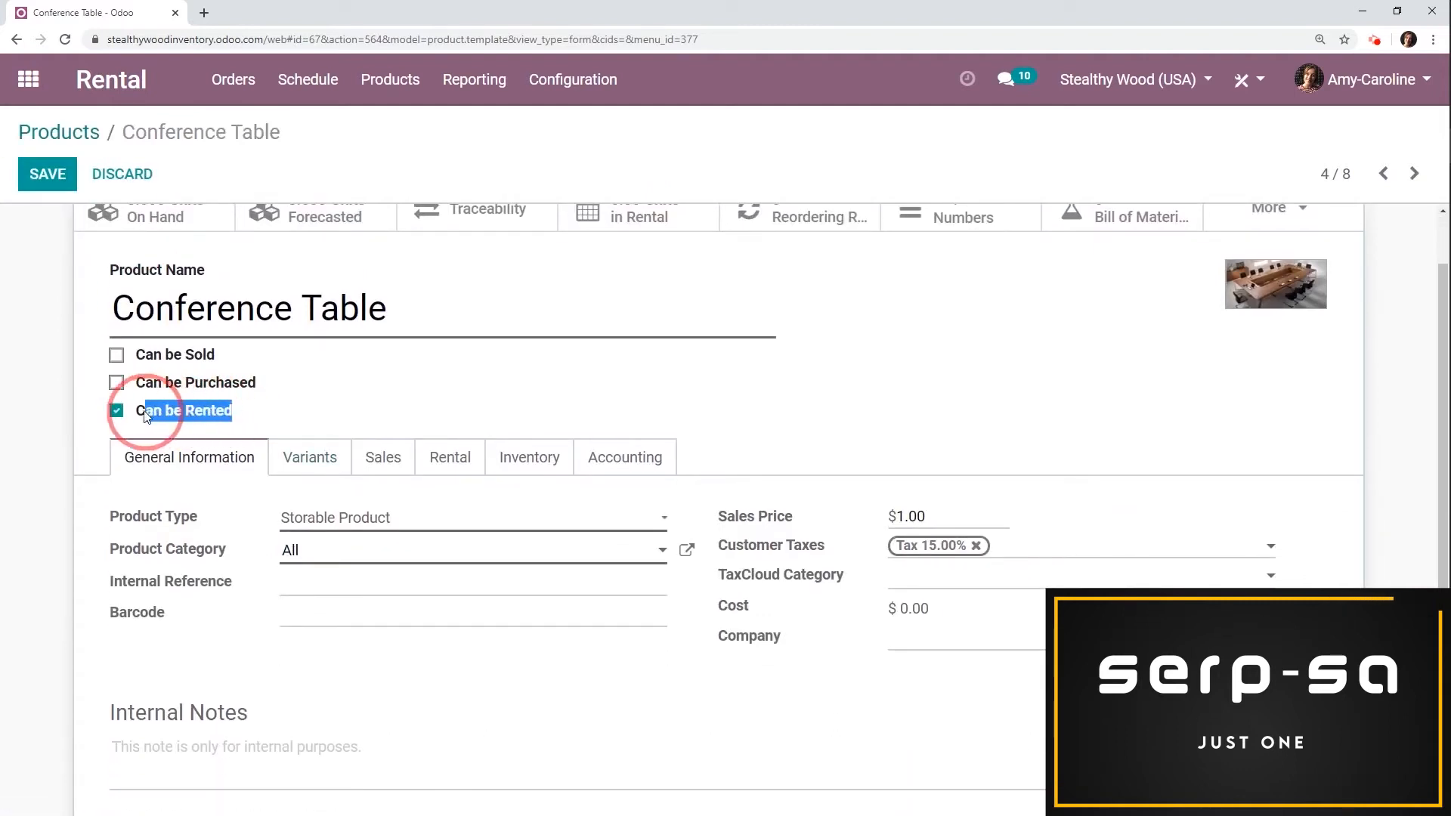
click(359, 428)
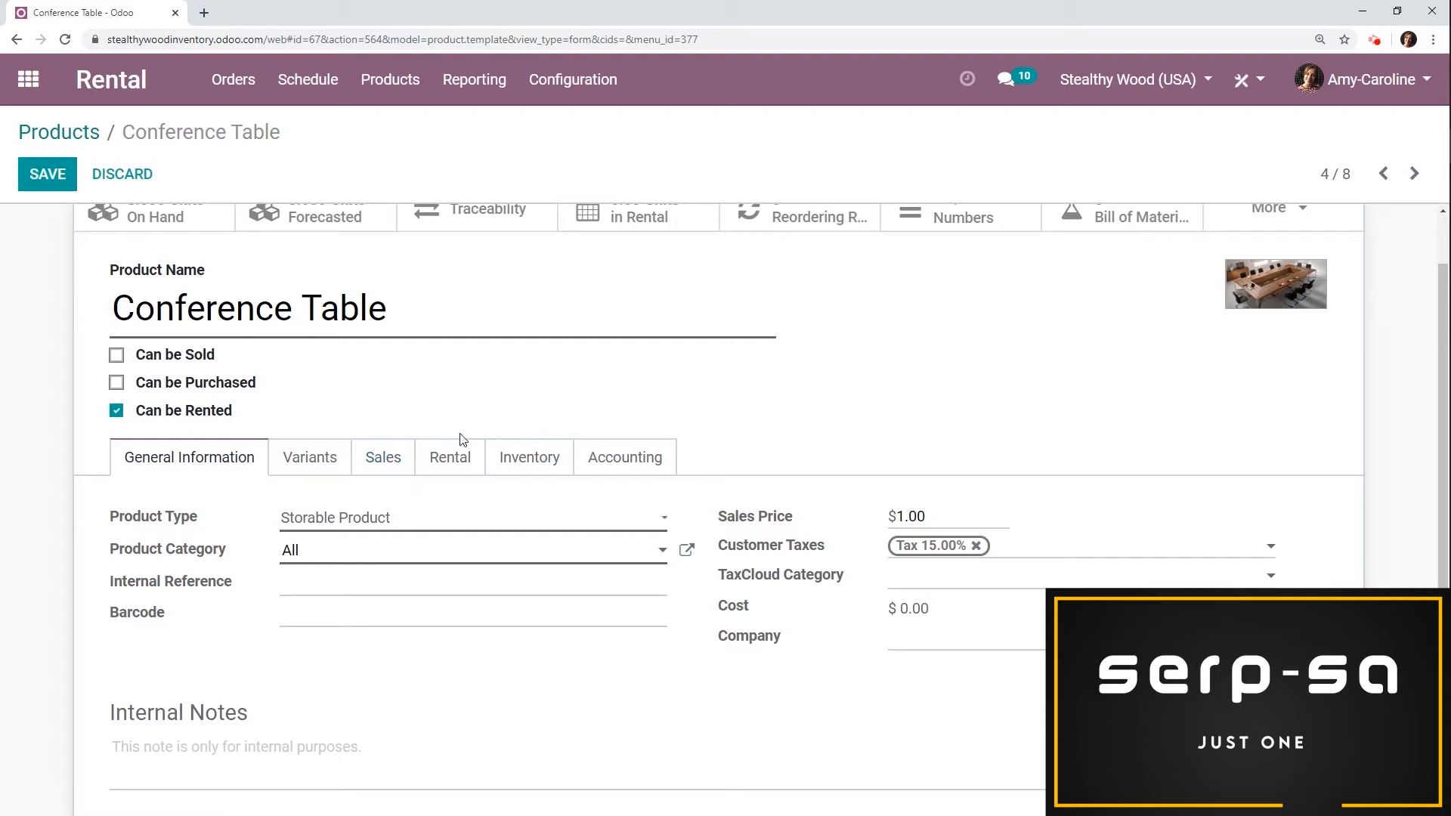
Step: Review the Conference Table's rental pricing and reservation settings, including the duration units available for the daily price
click(460, 470)
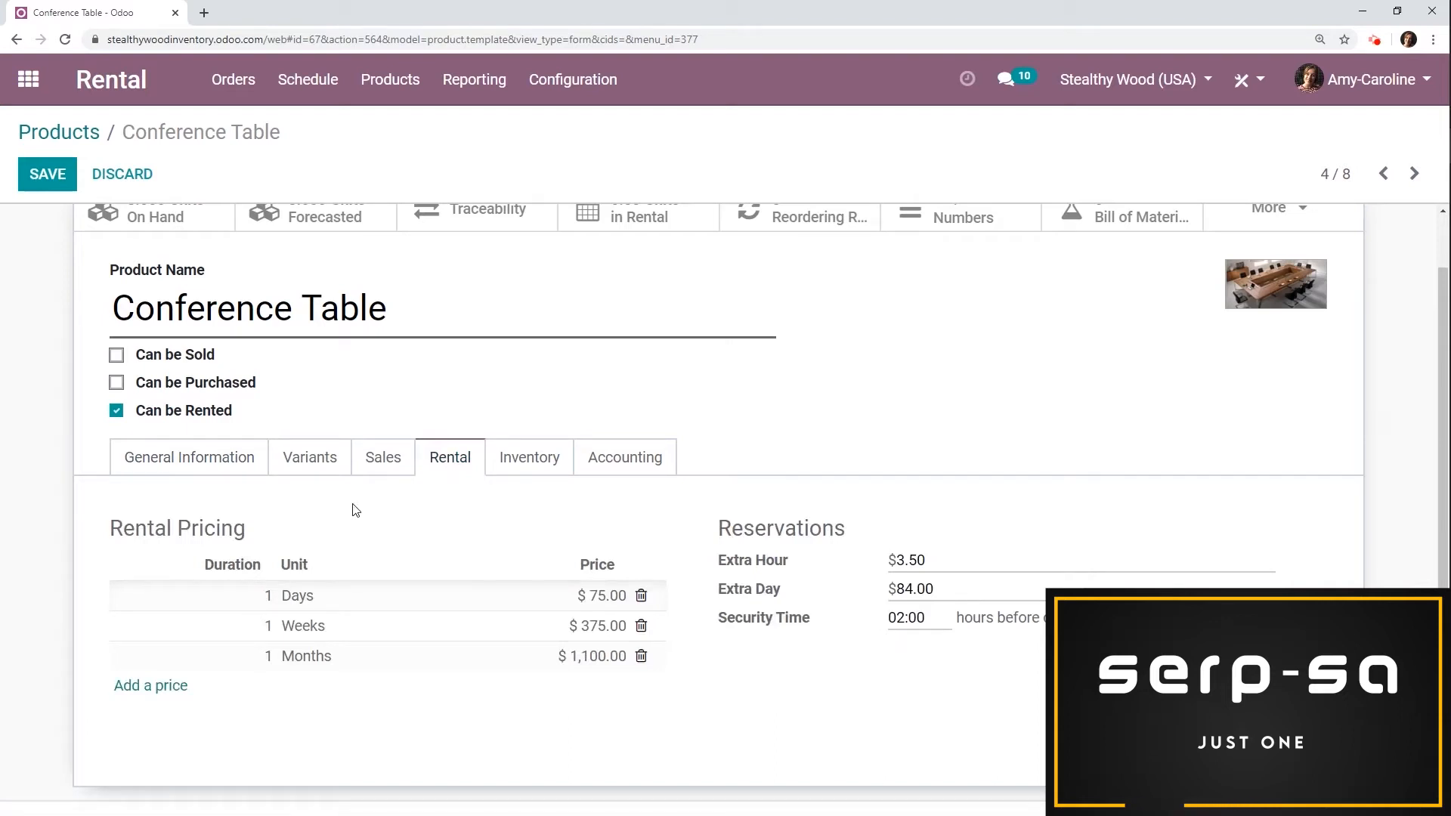
scroll(355, 510, down, 1)
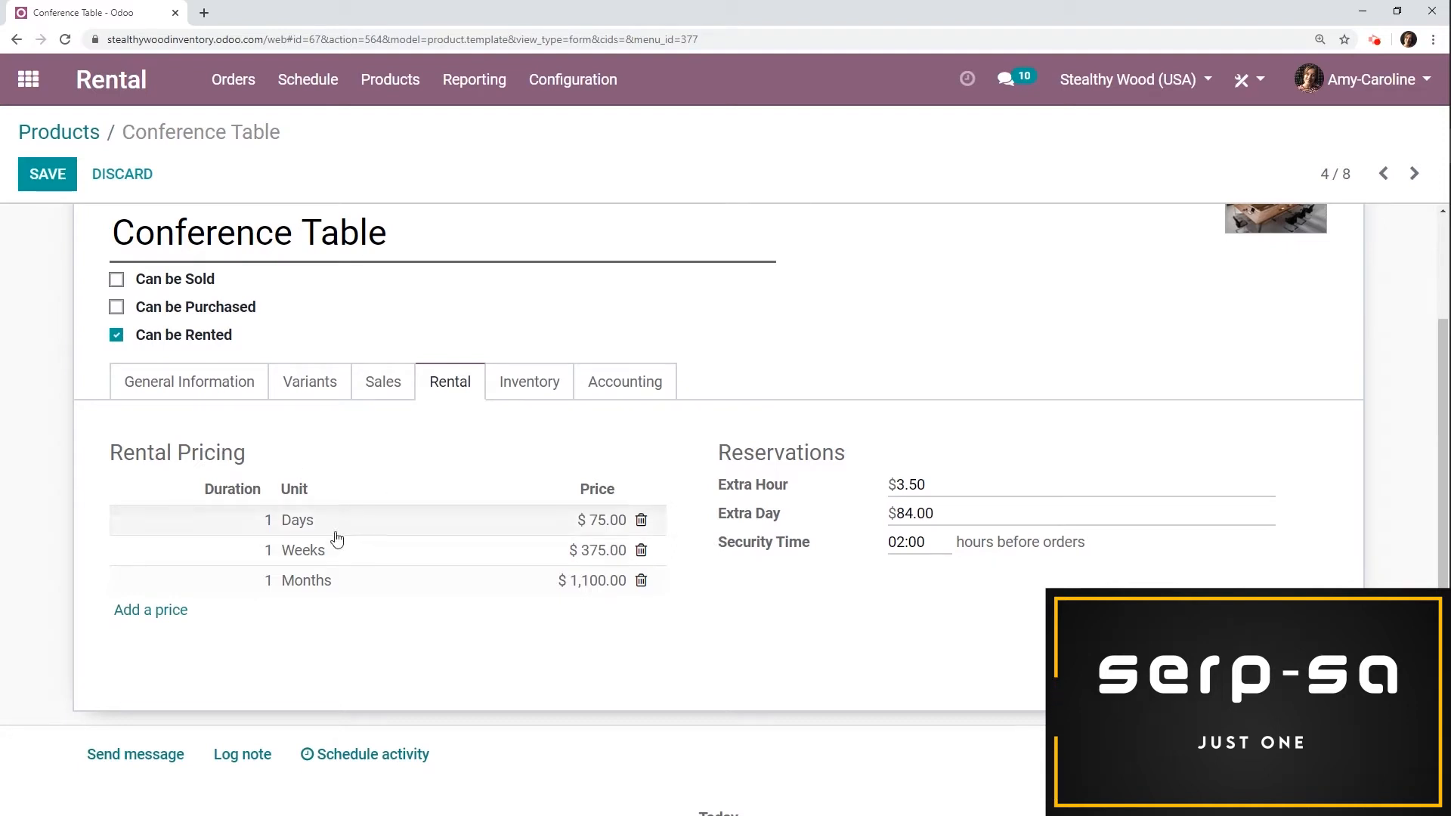
click(310, 529)
click(310, 529)
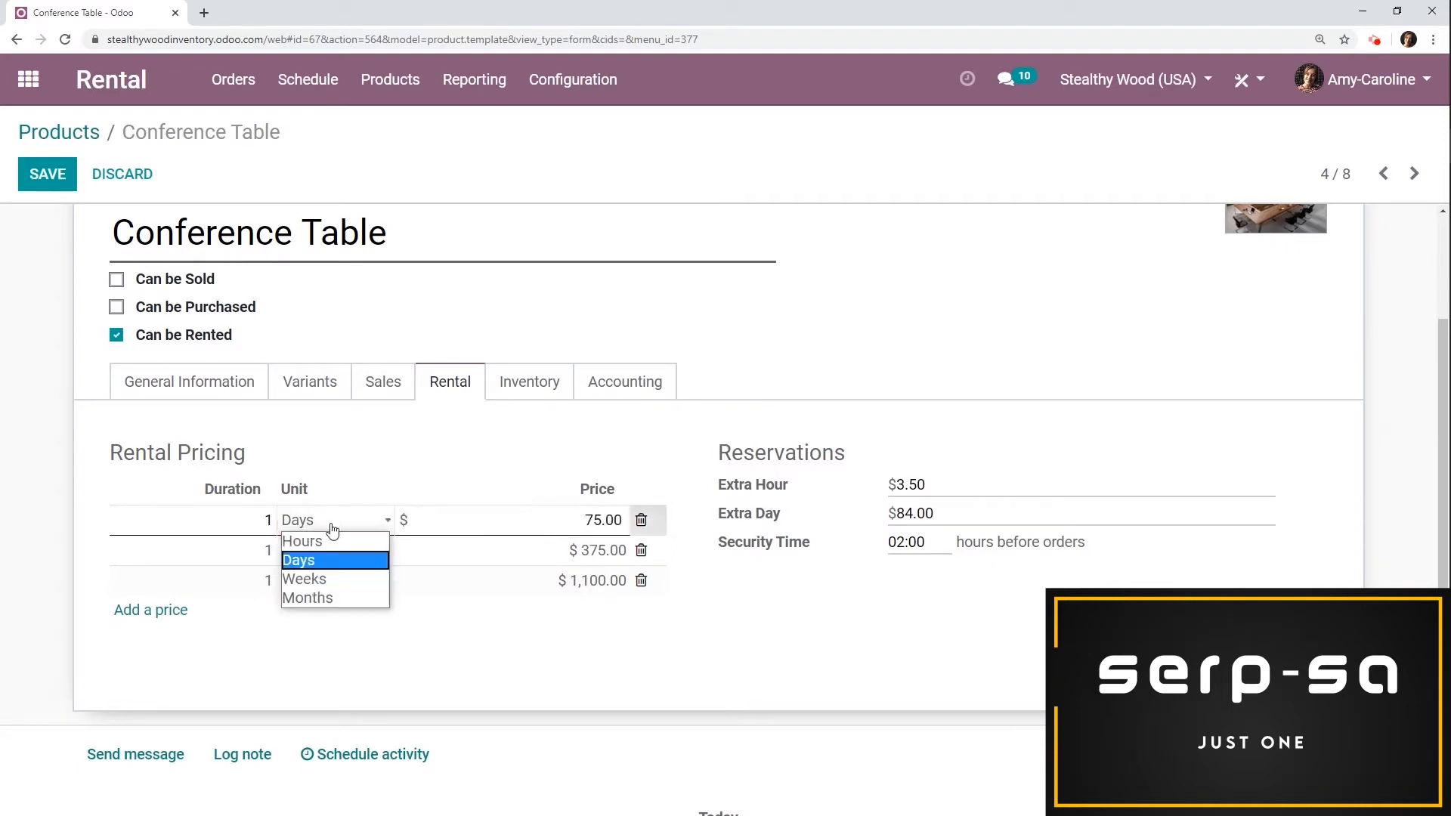
click(412, 464)
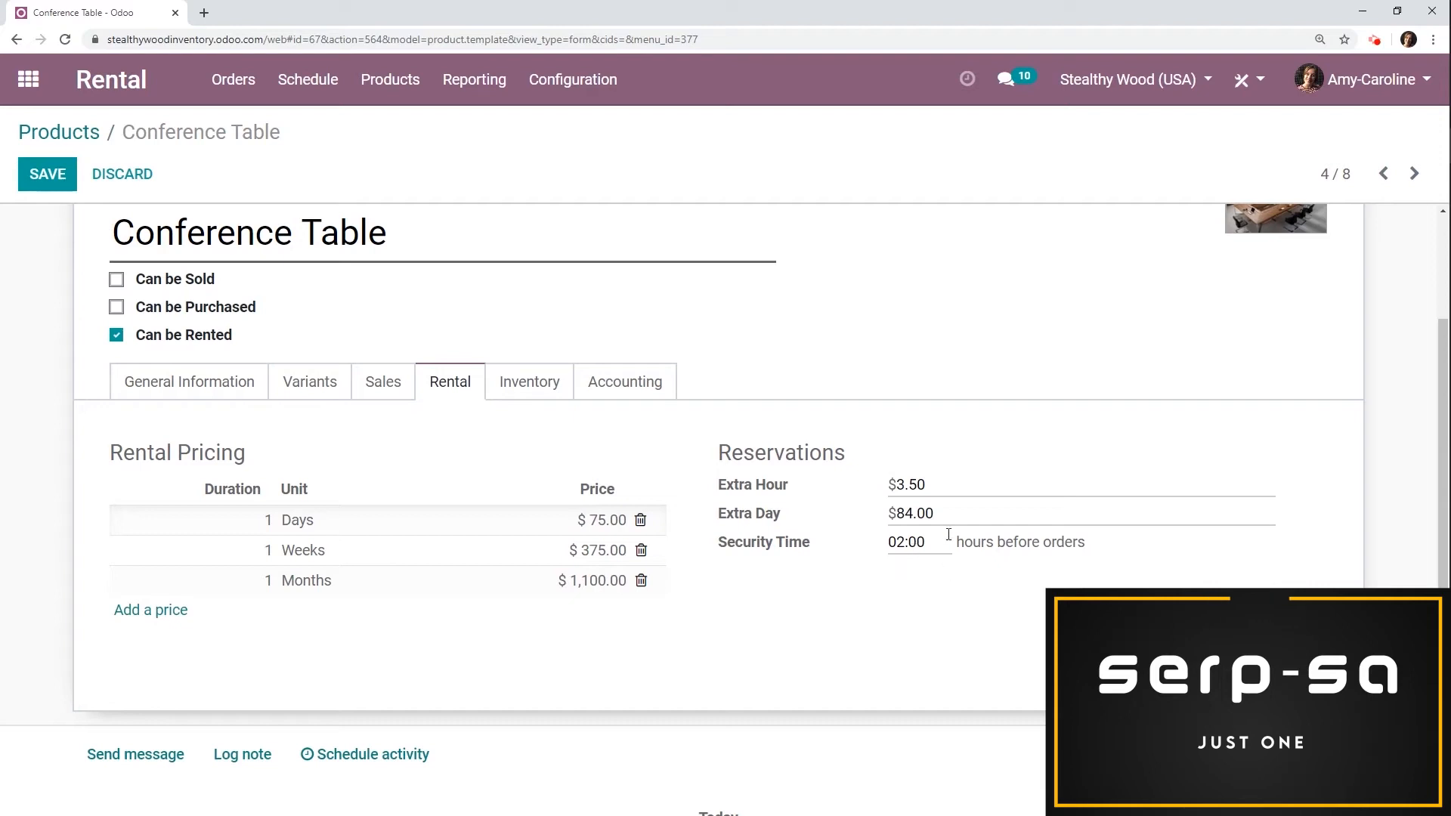
Step: Save the Conference Table product and return to the list of rental products
scroll(664, 589, up, 2)
click(50, 176)
click(89, 134)
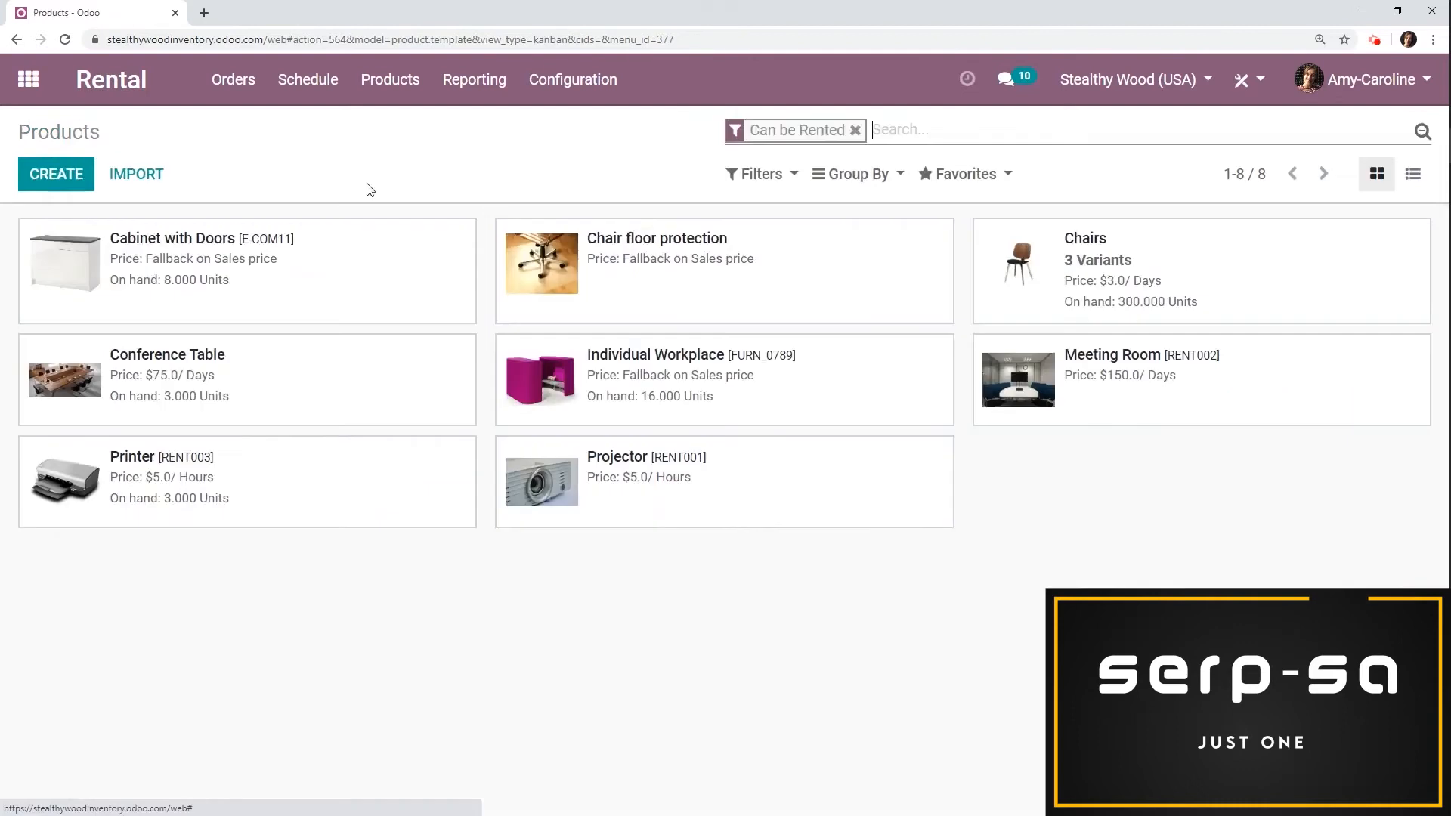
Step: Open the Chairs product and examine its variant attributes and values
click(1277, 261)
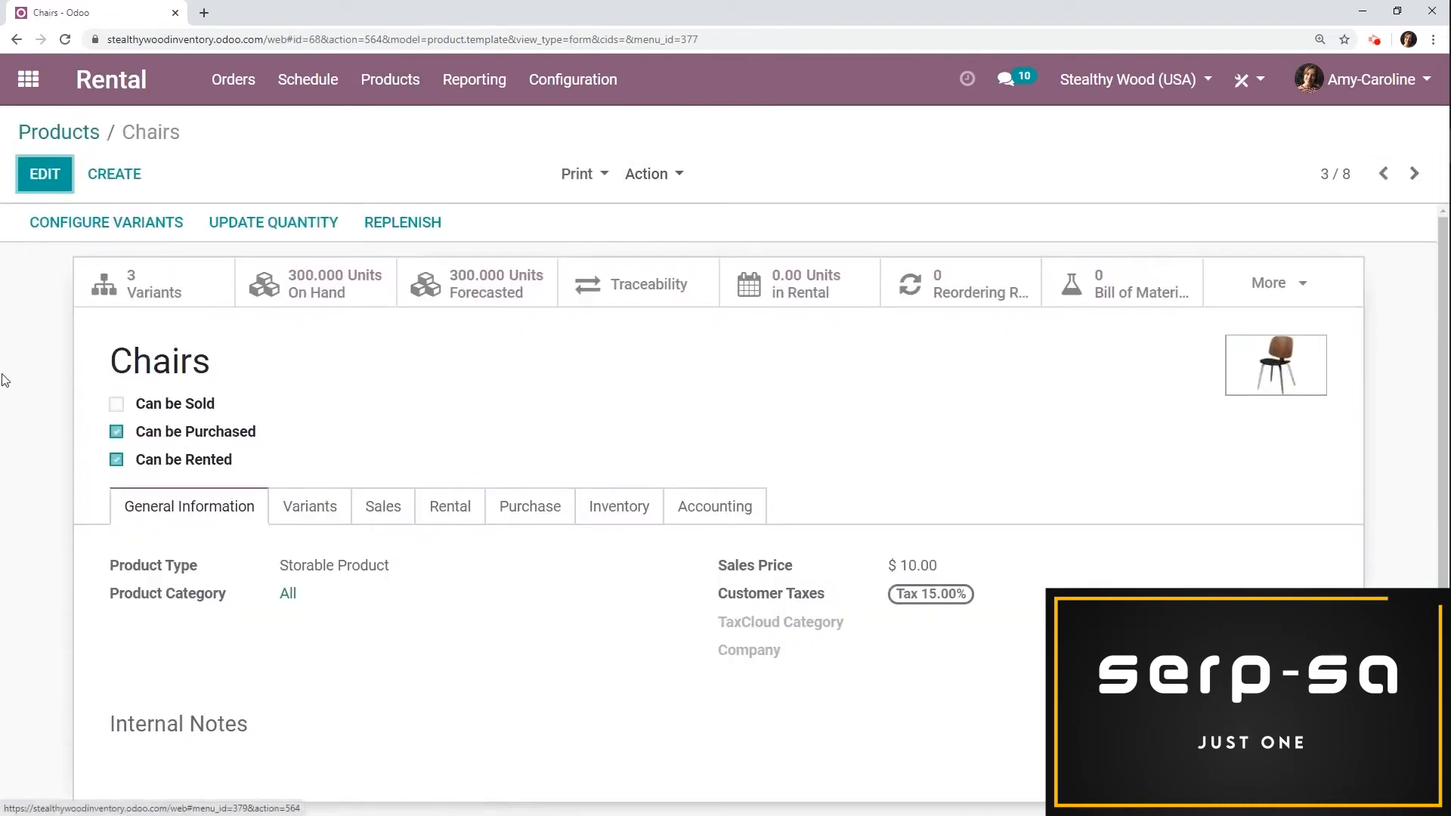
scroll(4, 379, down, 1)
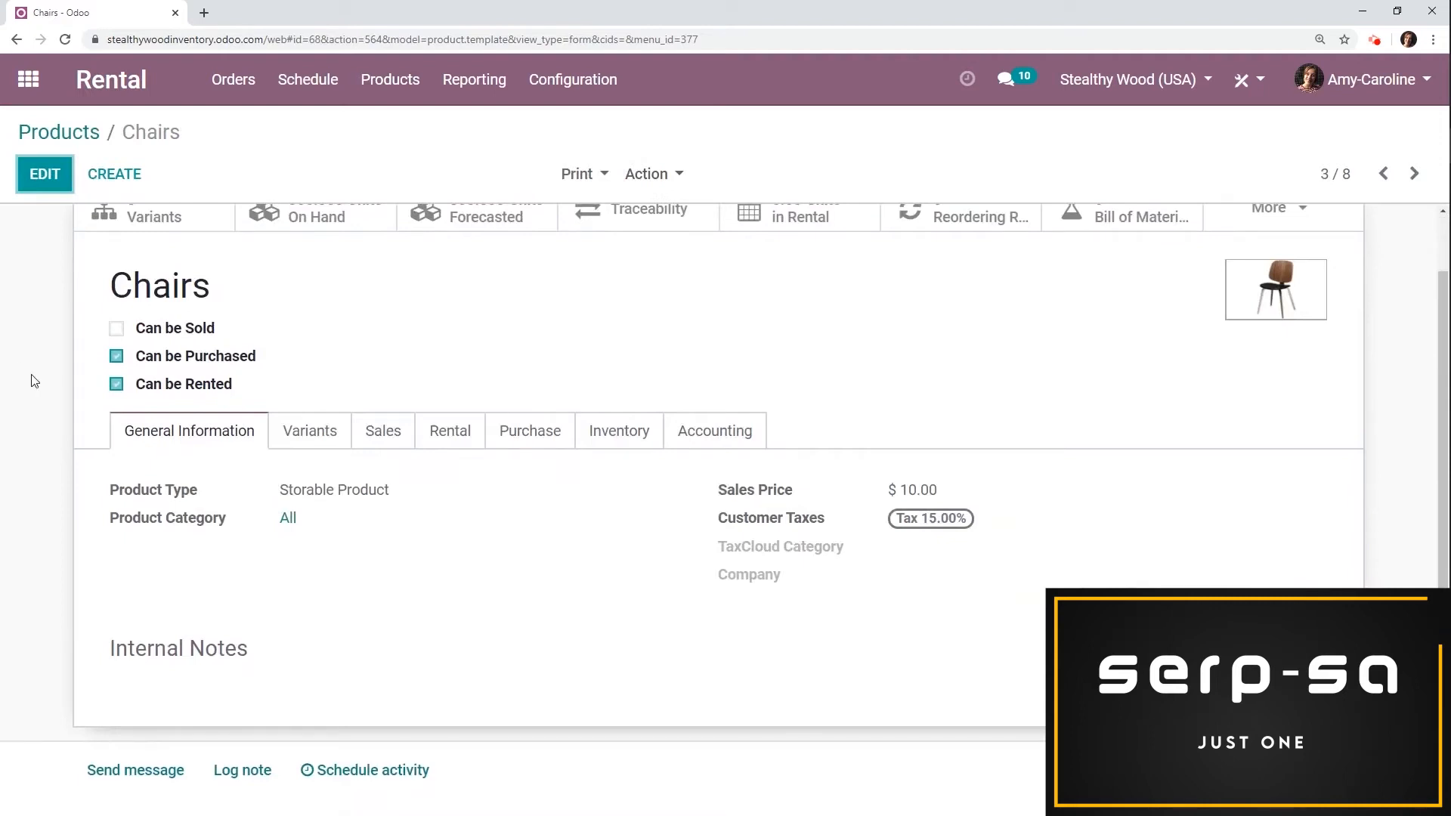
click(321, 431)
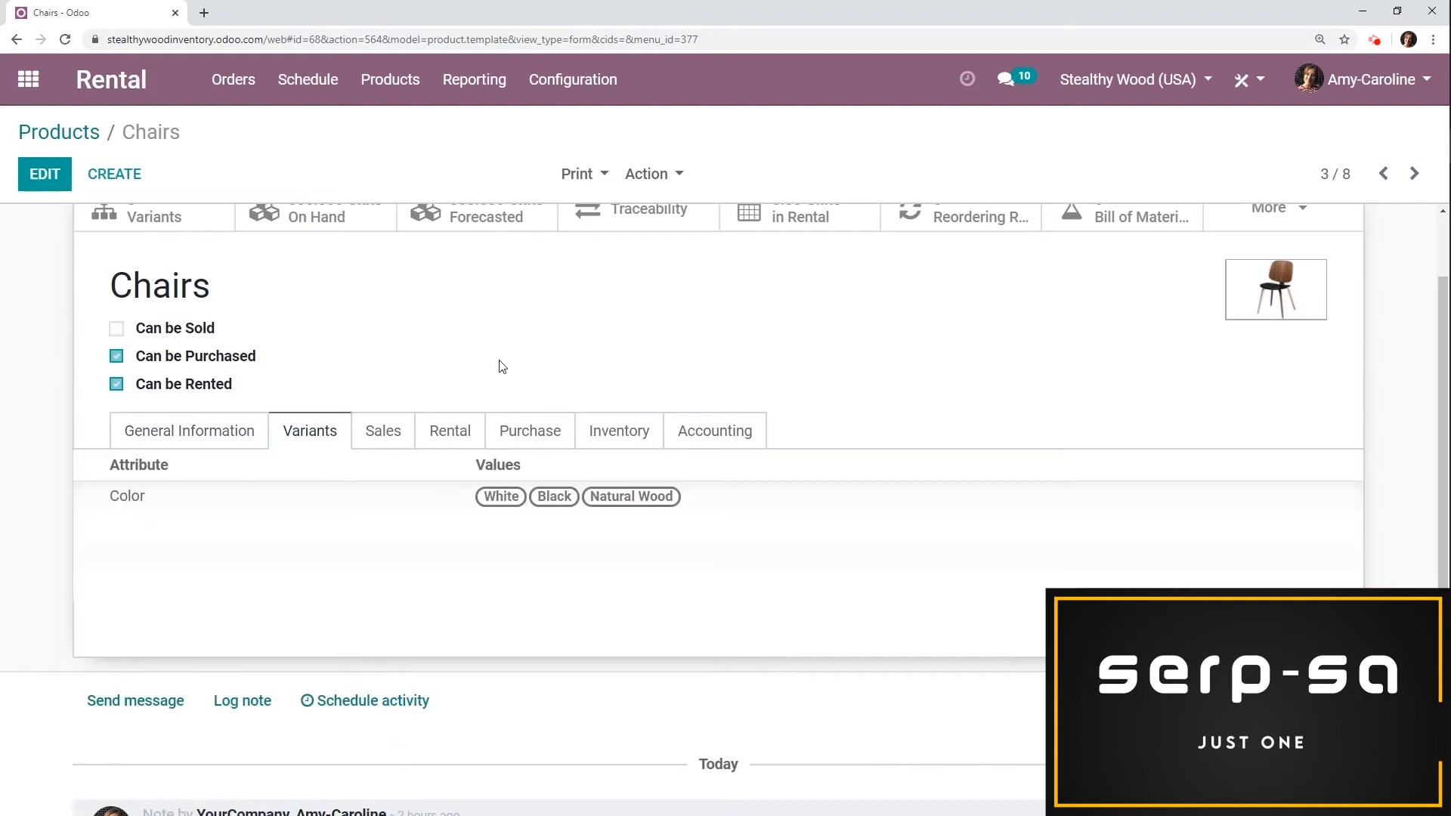
scroll(502, 366, up, 2)
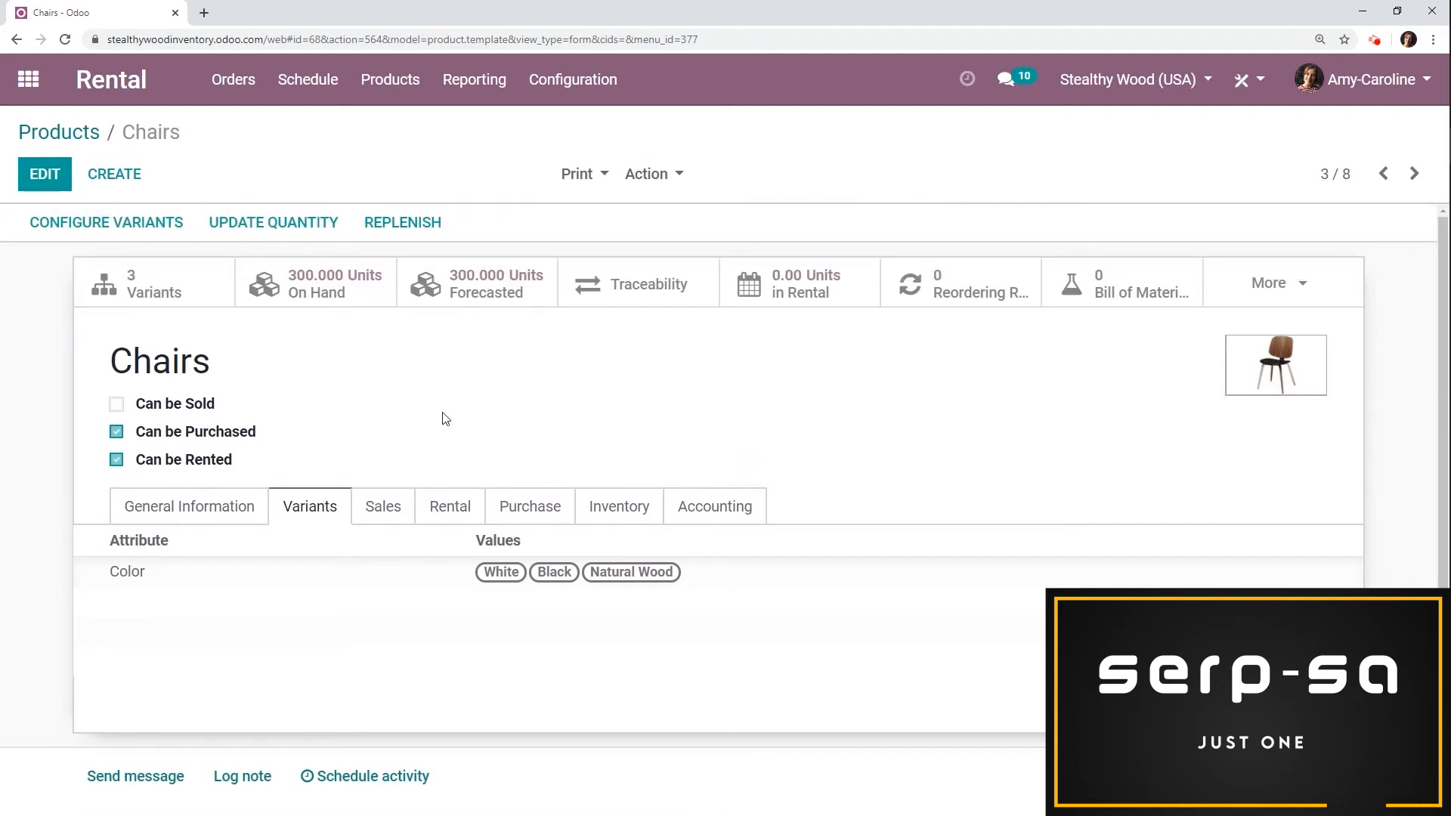
Step: Review the Chairs product's sales options and per-variant rental pricing, including in edit mode, and save the record
click(384, 507)
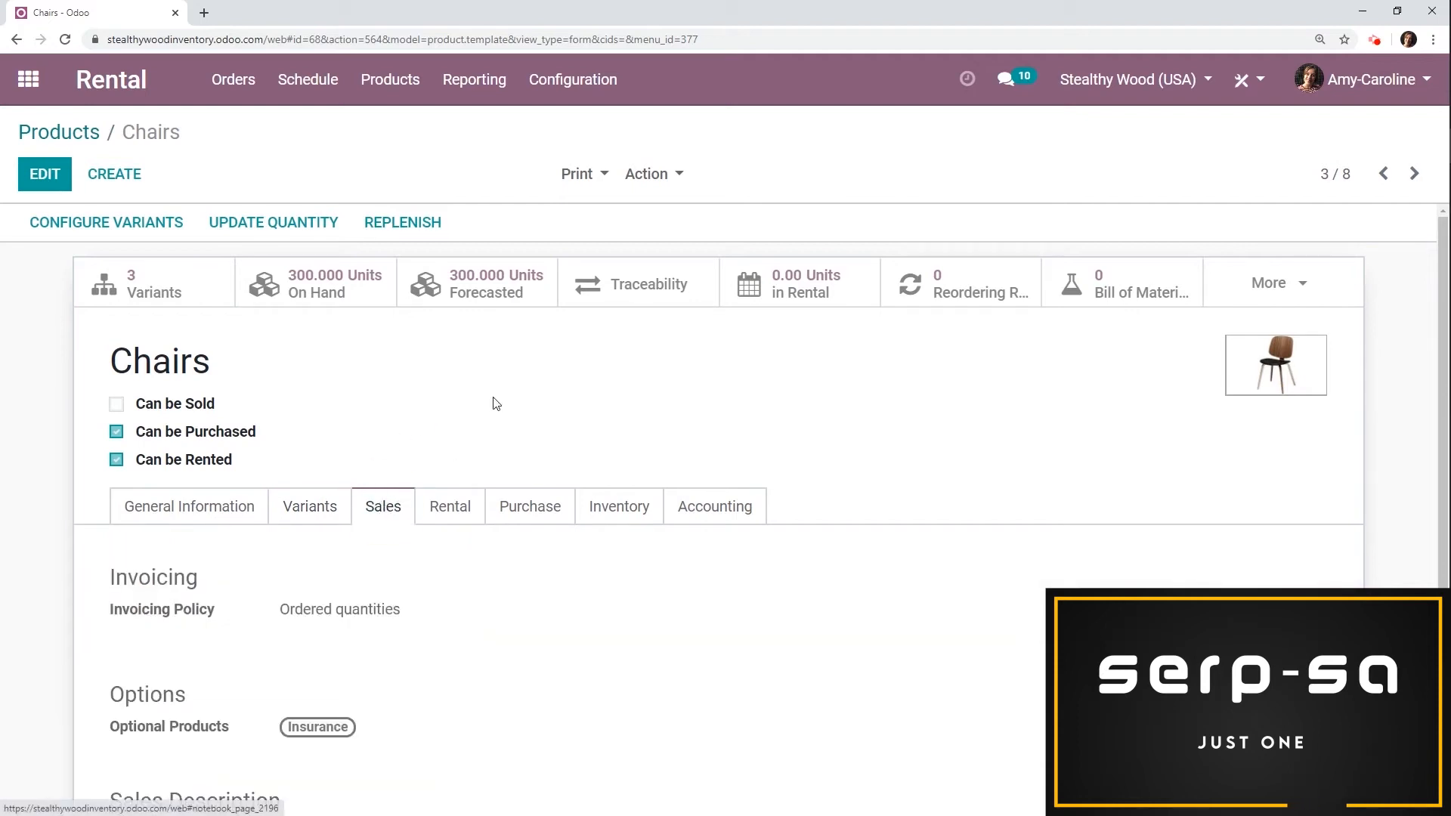
scroll(550, 370, down, 1)
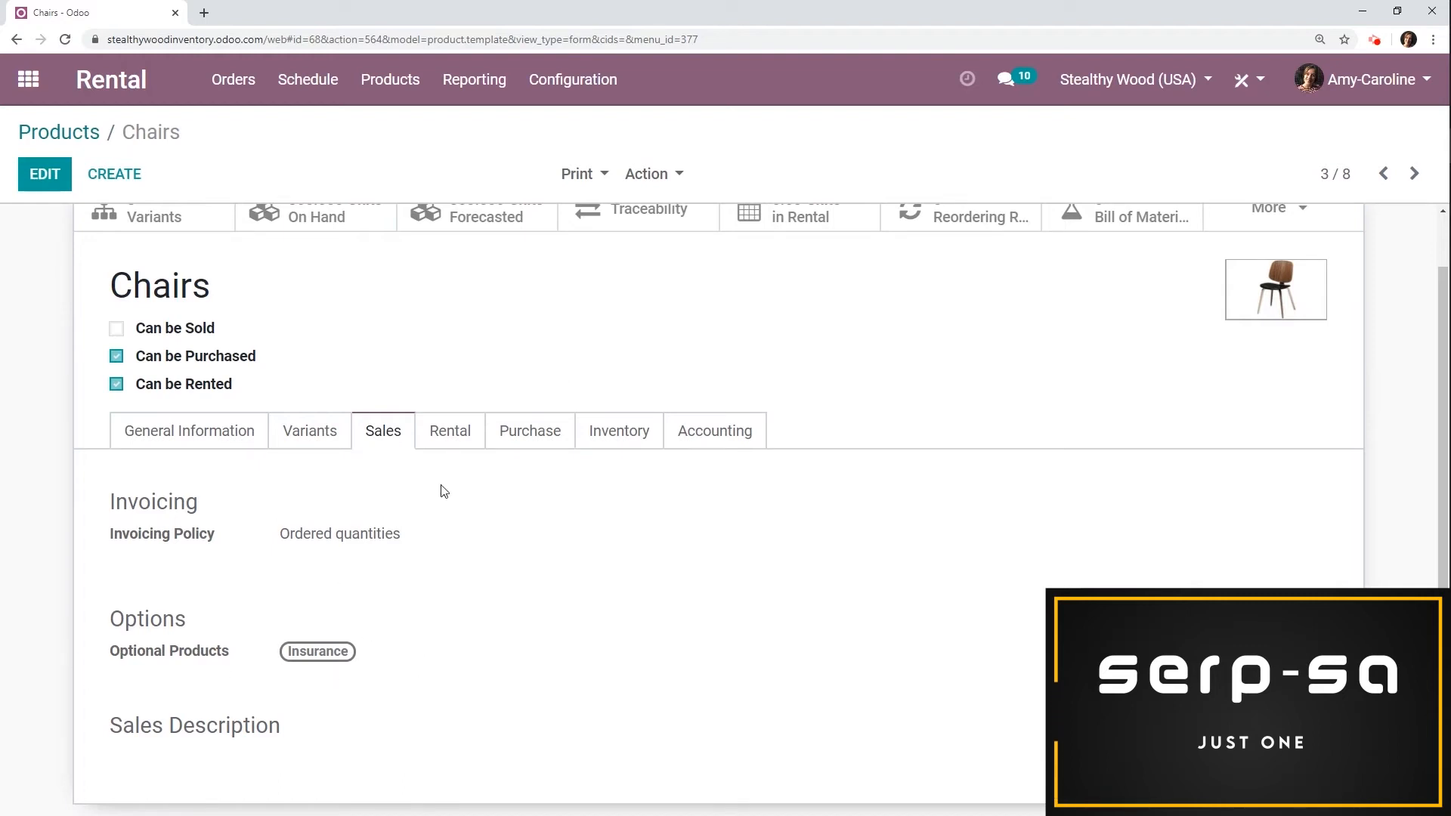
click(445, 443)
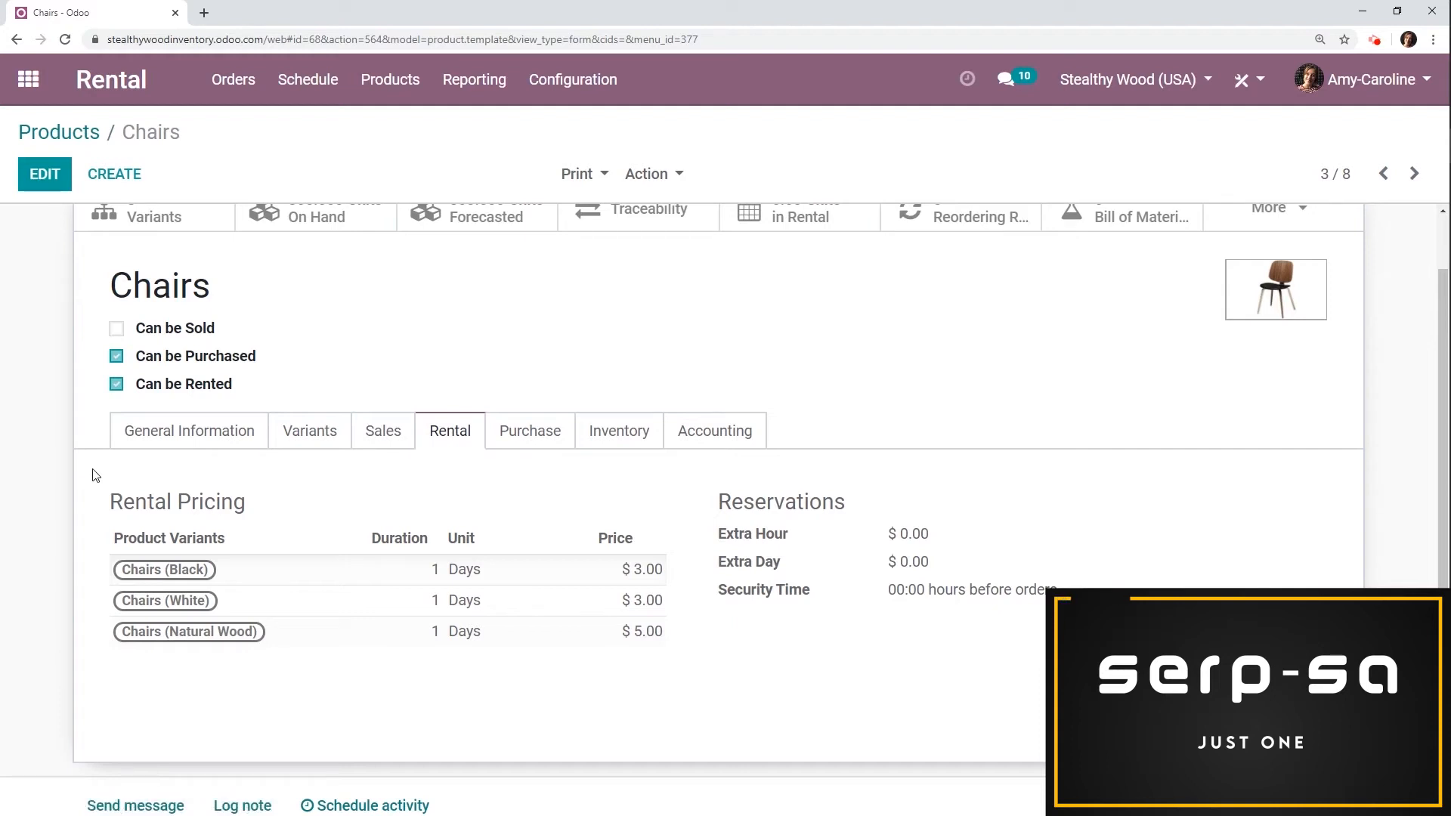
click(45, 173)
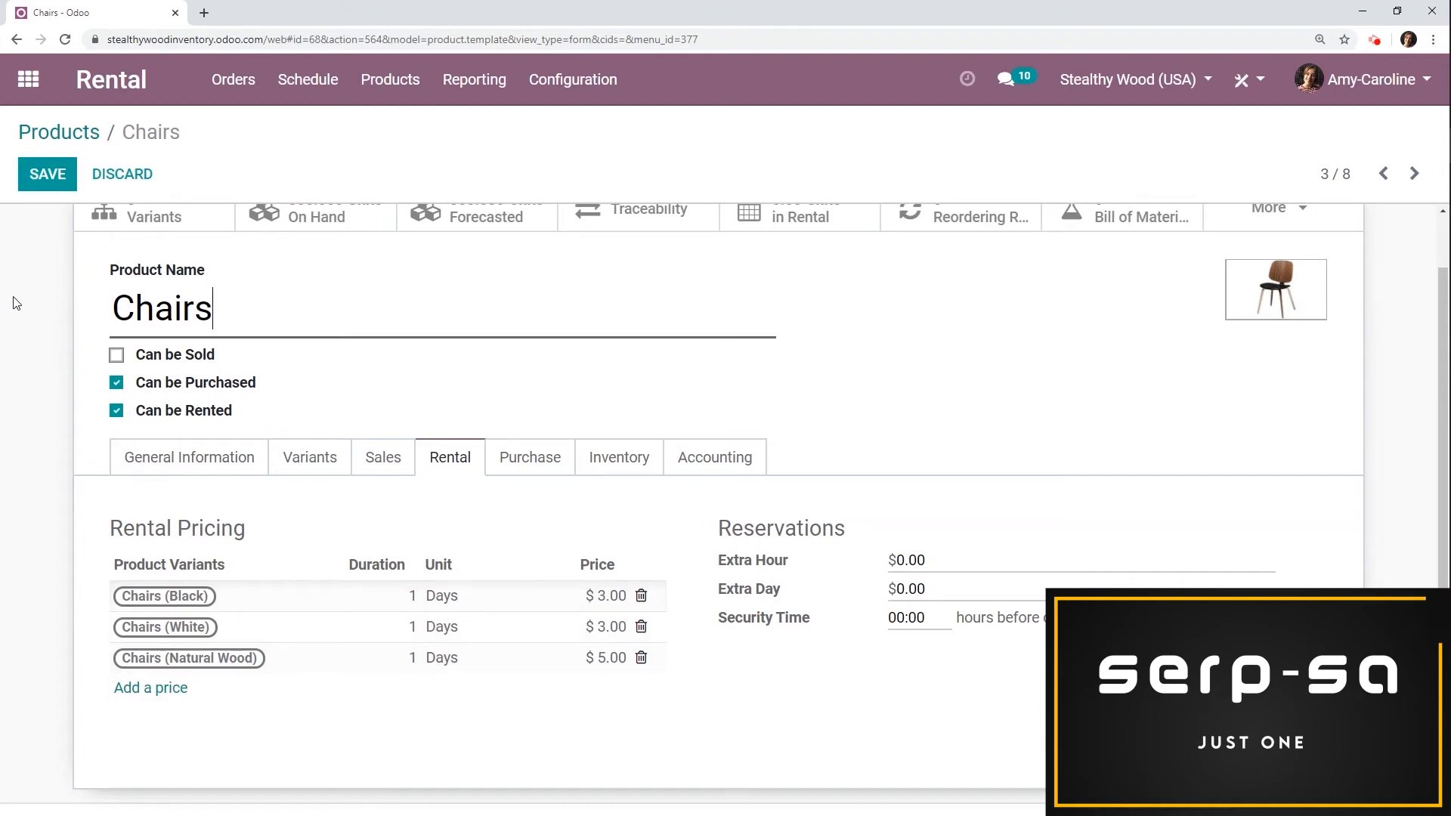
click(46, 172)
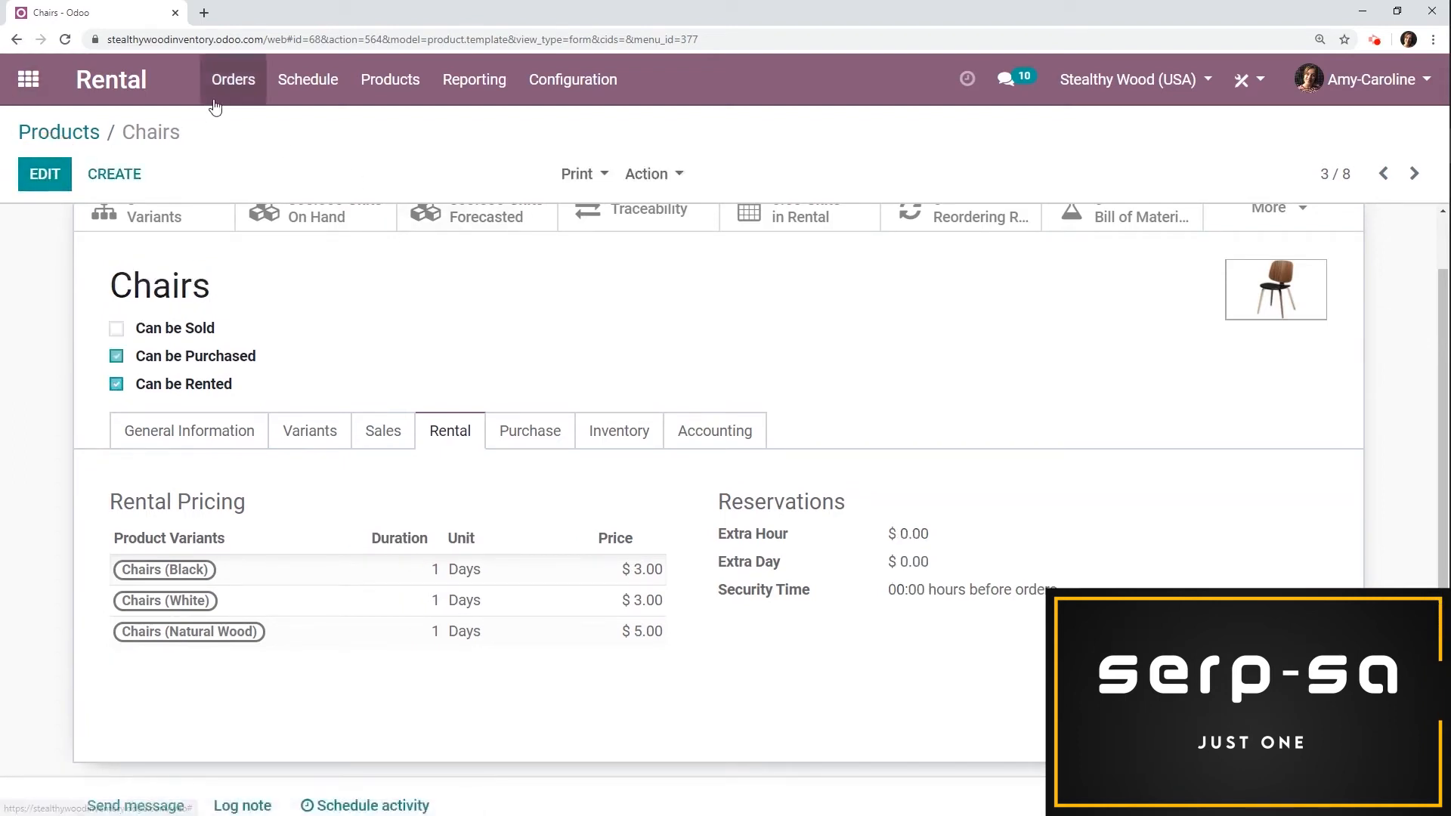
Step: Create a new rental order and select its customer from the existing contacts
click(226, 78)
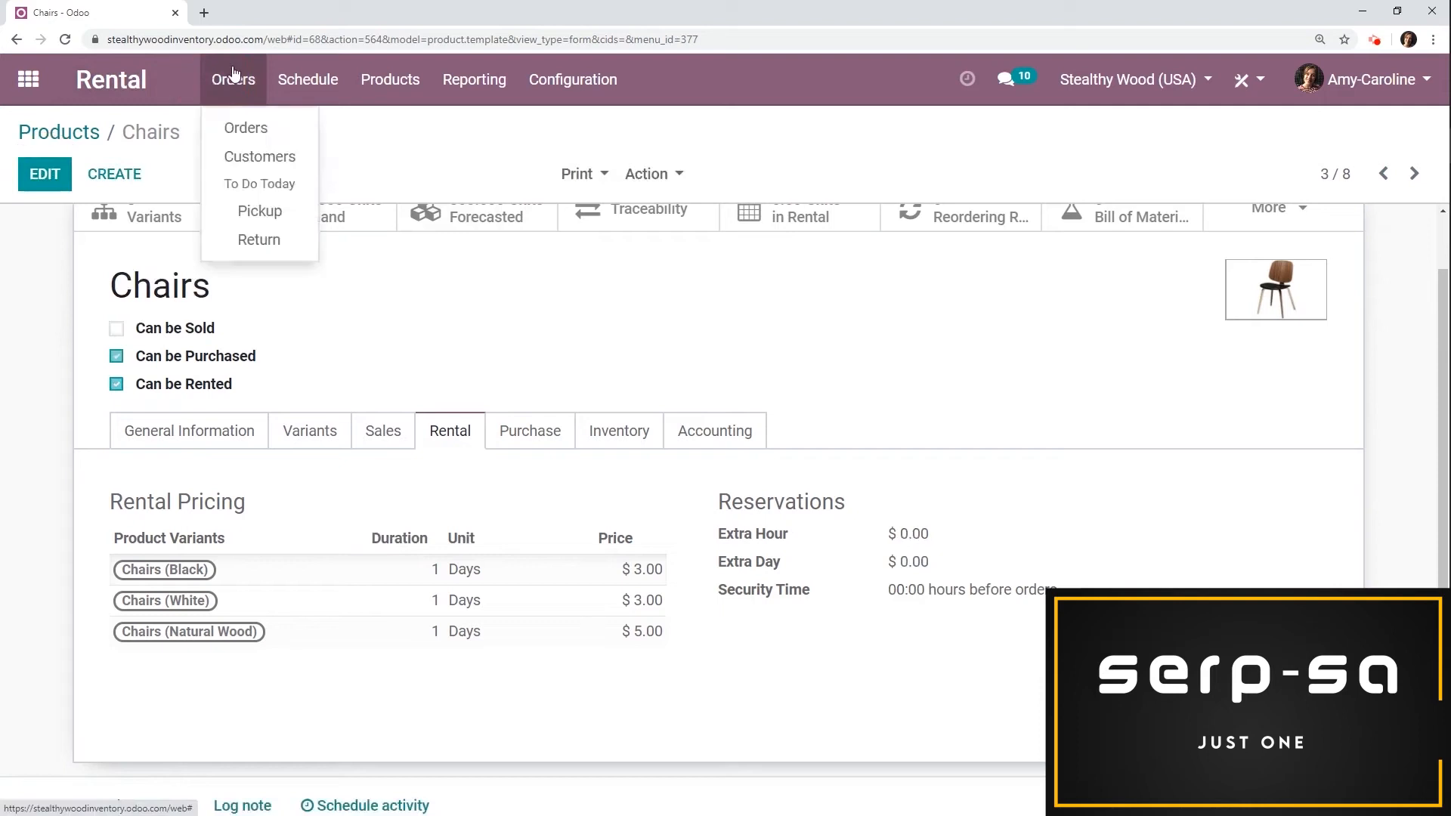
click(104, 91)
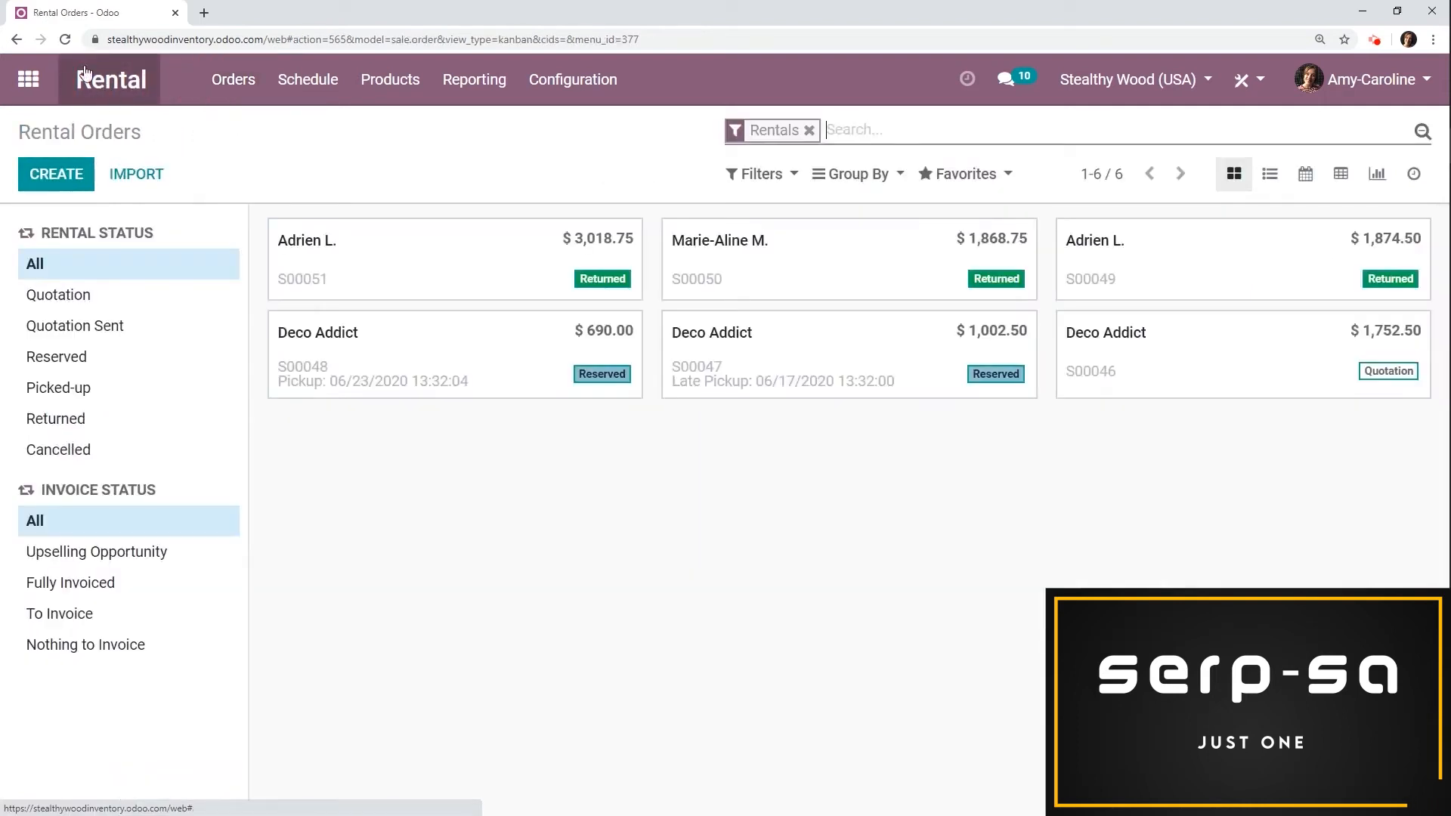
click(60, 172)
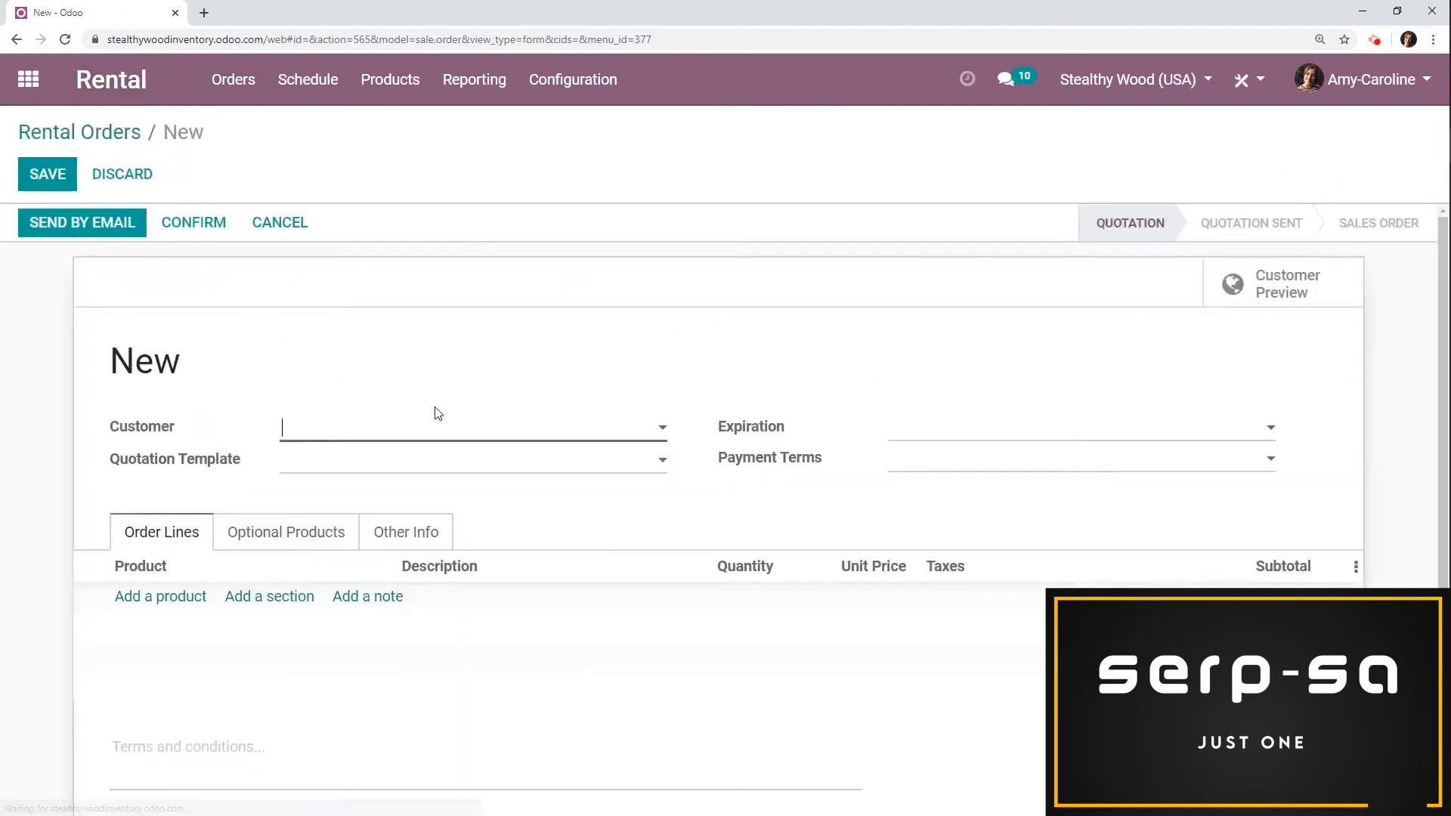
click(440, 428)
click(389, 518)
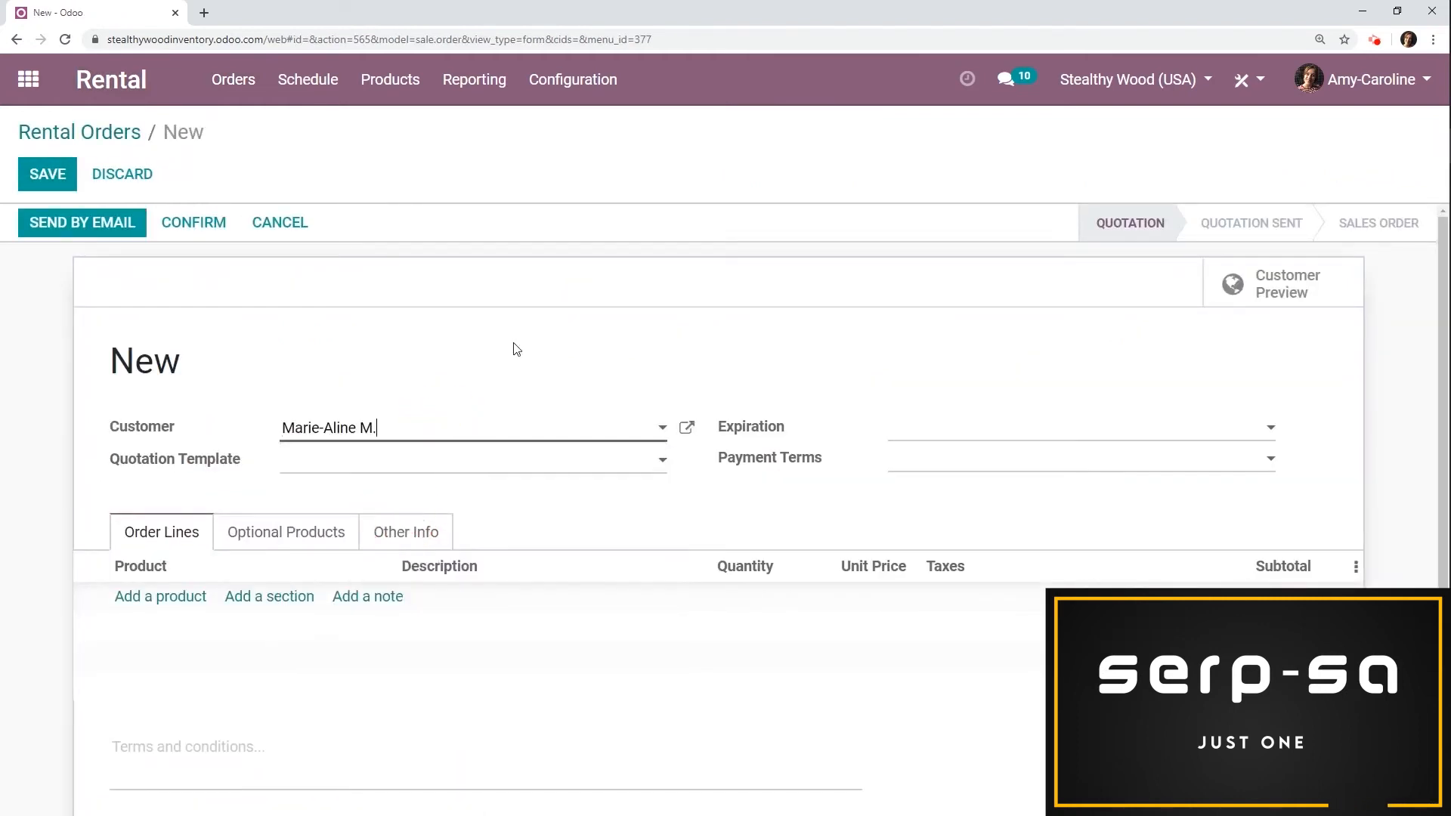
Step: Add the rental product Conference Table as the first line of the order
scroll(512, 346, down, 2)
click(145, 447)
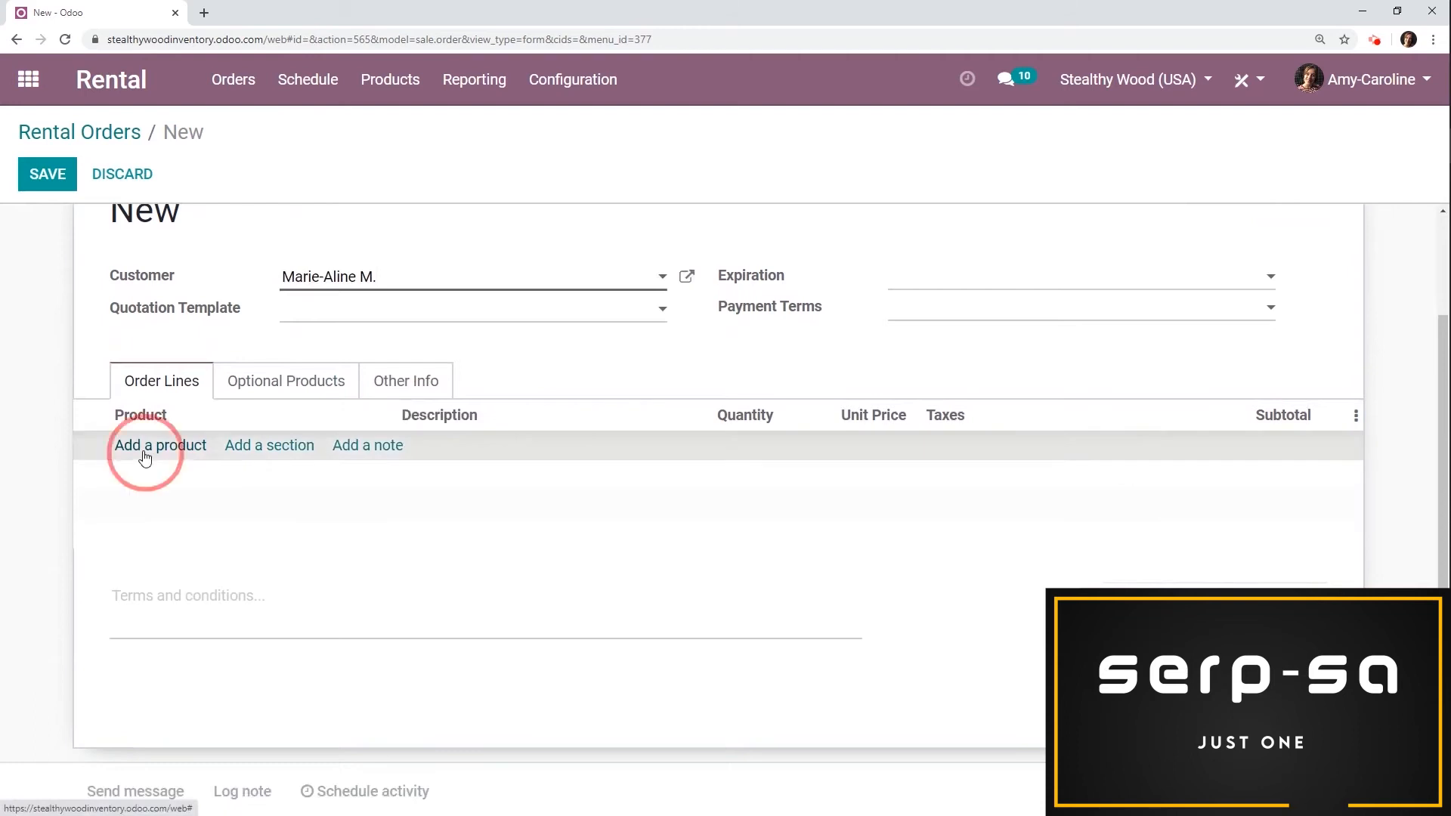
text(table)
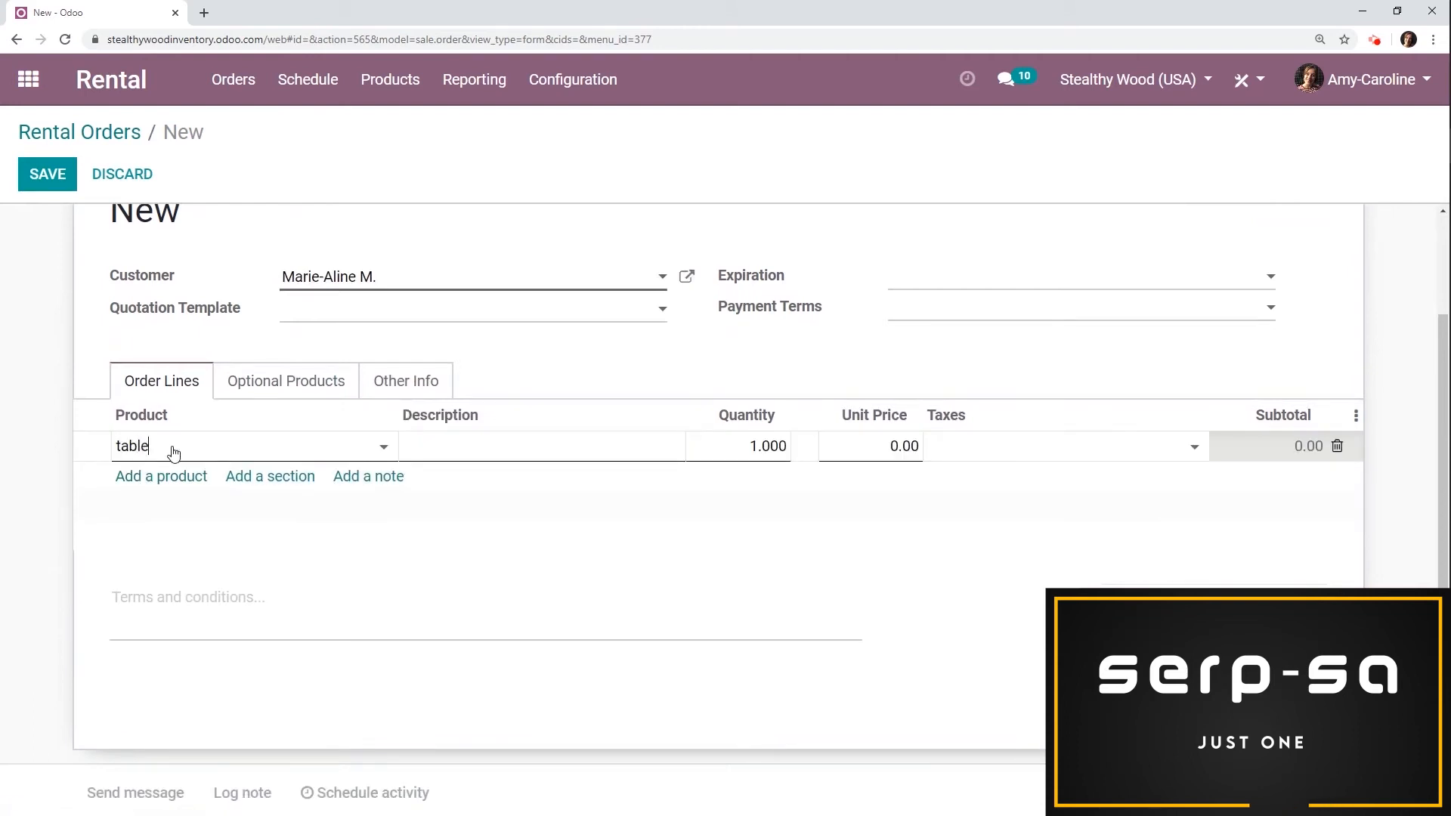
click(256, 491)
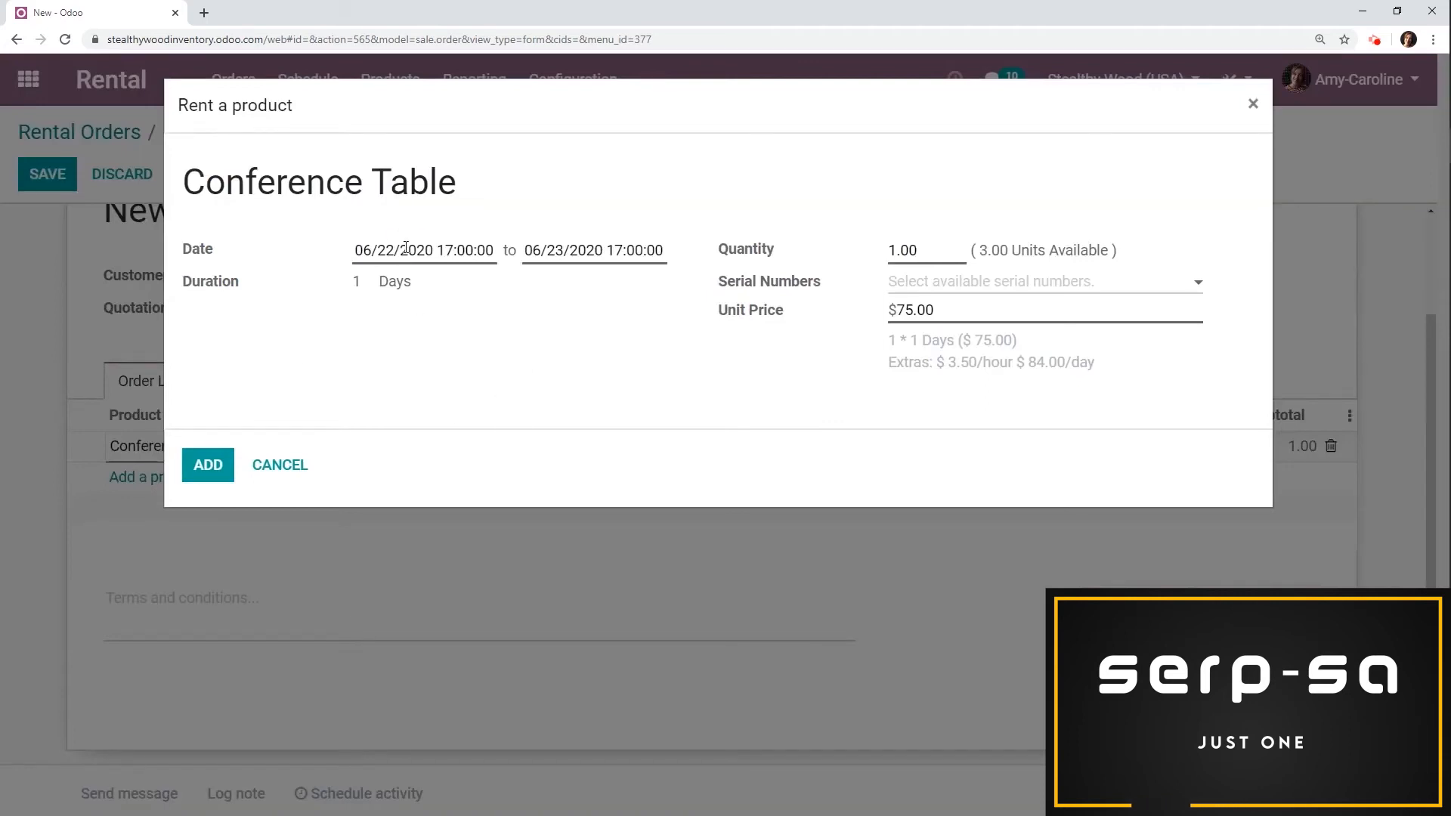
Step: Set the Conference Table's rental period from 06/28/2020 to 07/04/2020, both at 17:00
click(406, 248)
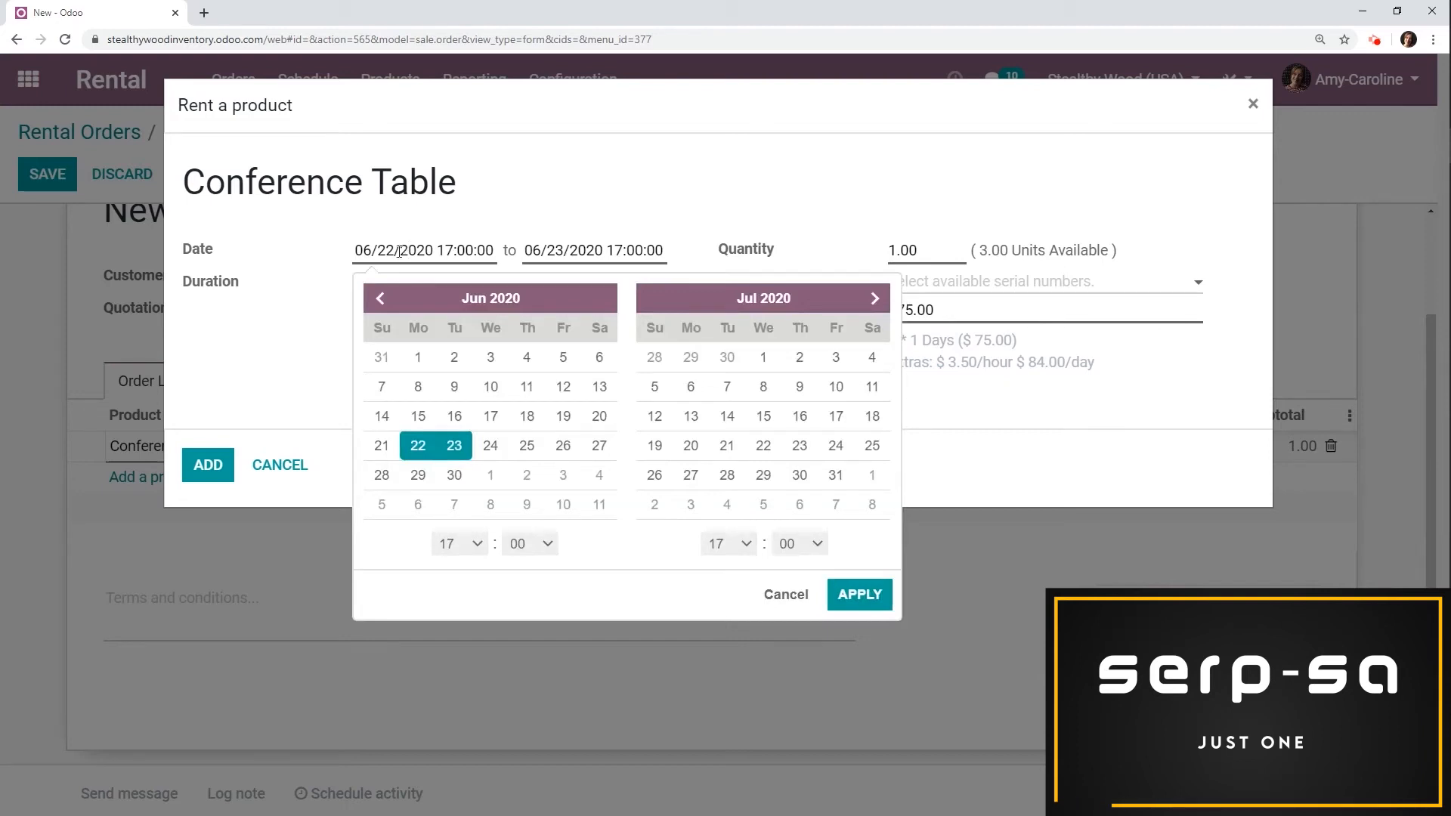
click(382, 475)
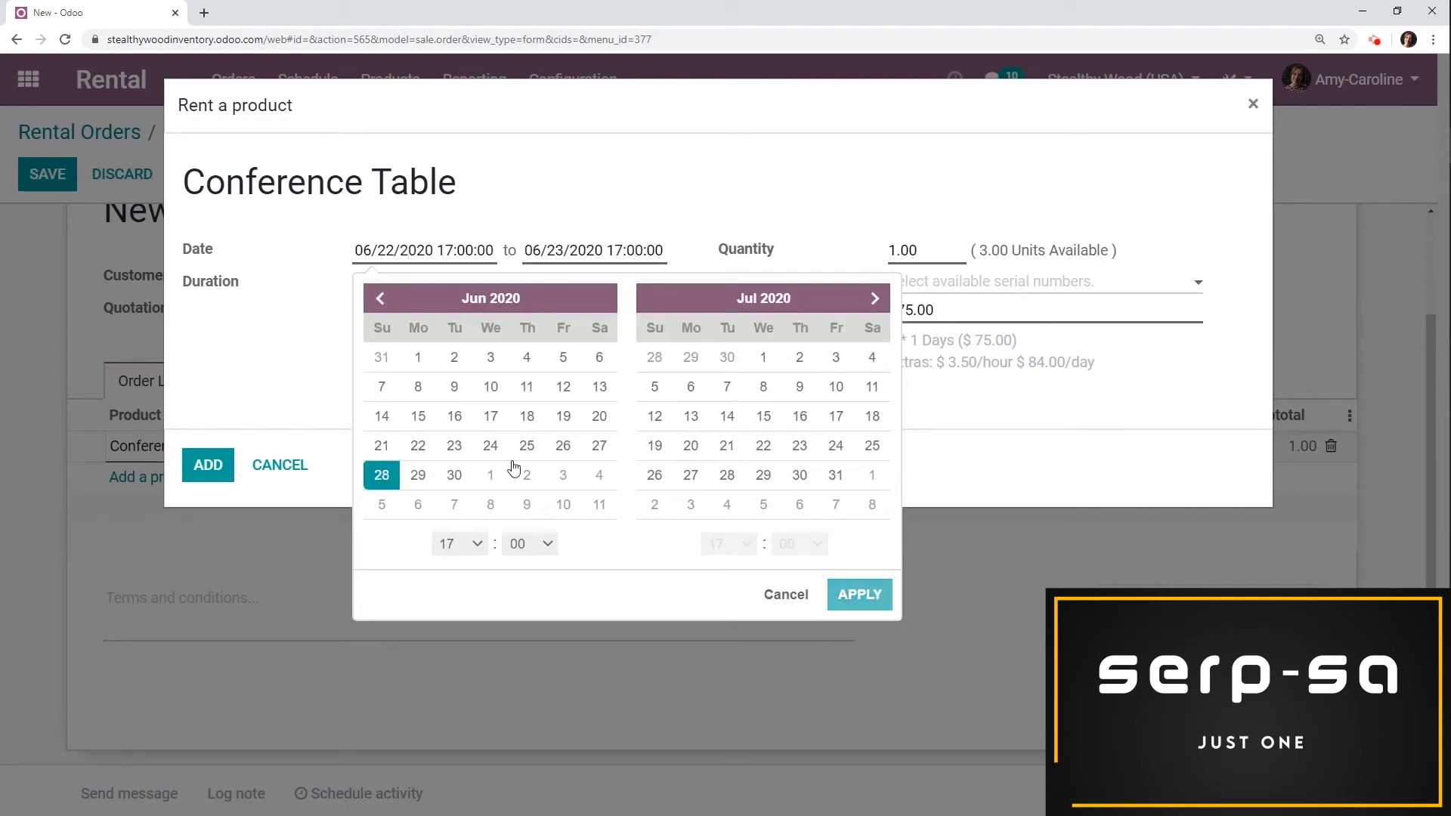
click(870, 364)
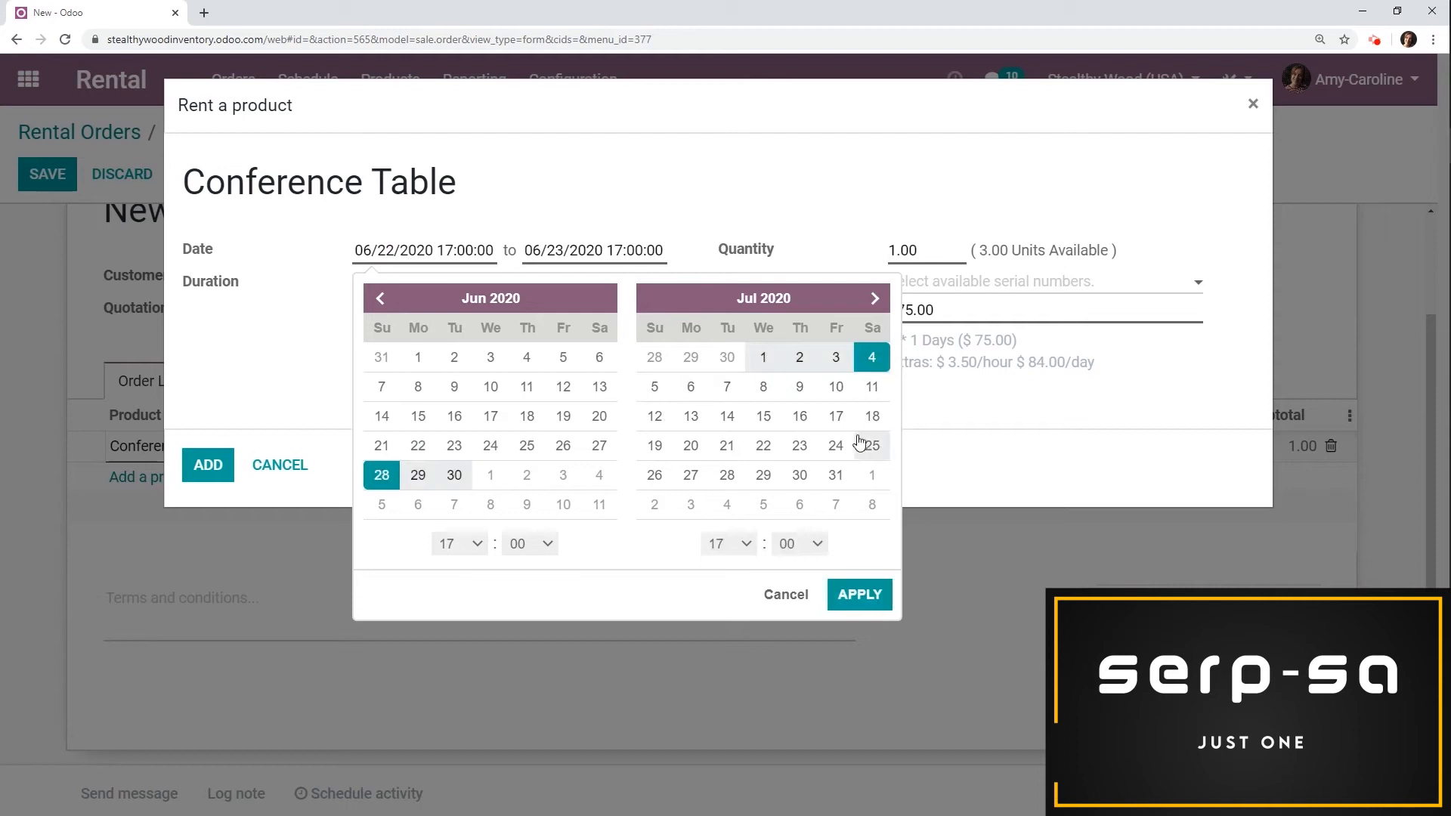
click(861, 595)
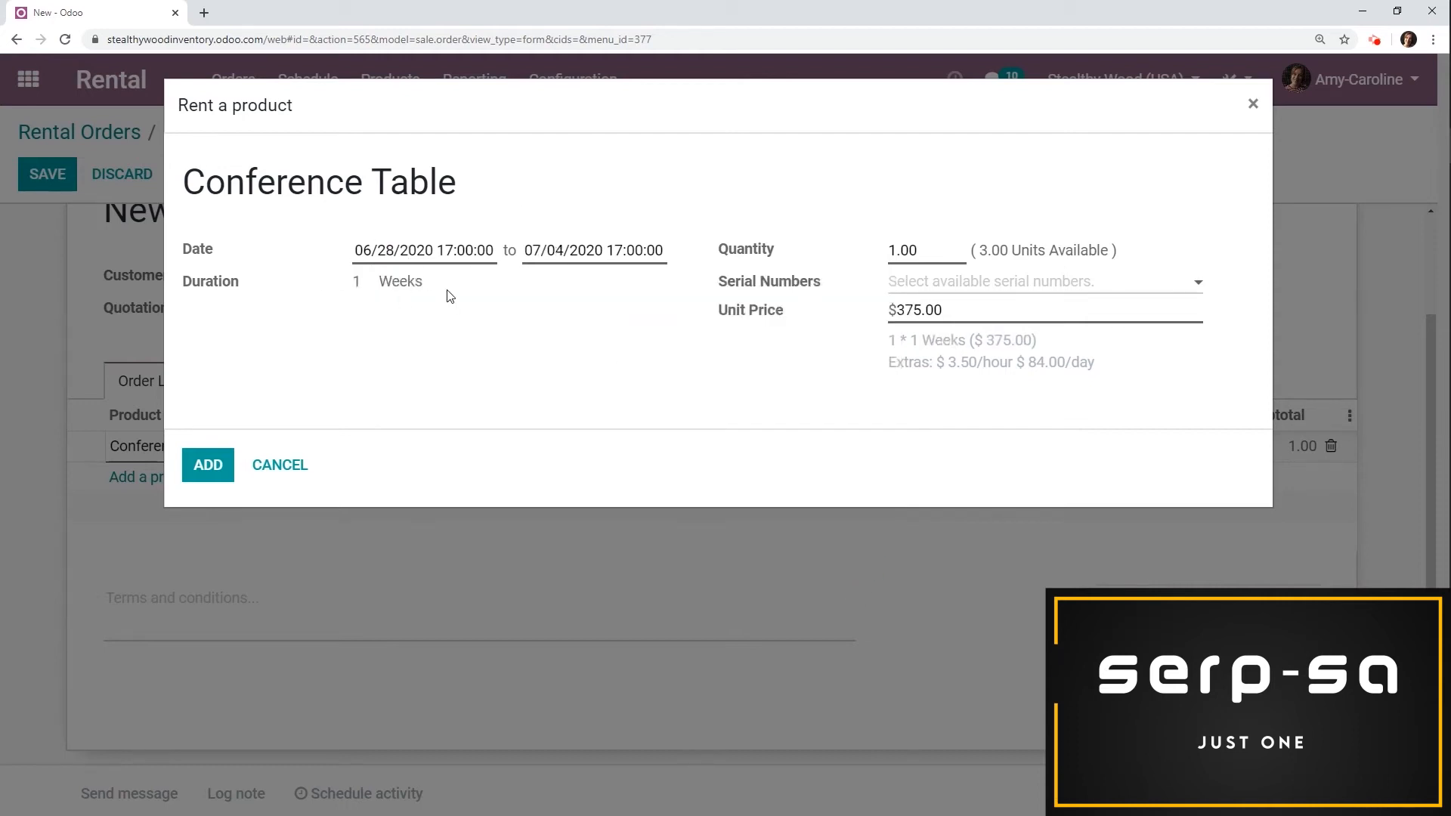
Step: Set the Conference Table quantity to 3, check the available serial numbers without choosing any, and add the rental to the order
drag(923, 260, 874, 261)
text(3)
mouse_move(1025, 345)
click(589, 250)
click(670, 201)
click(931, 282)
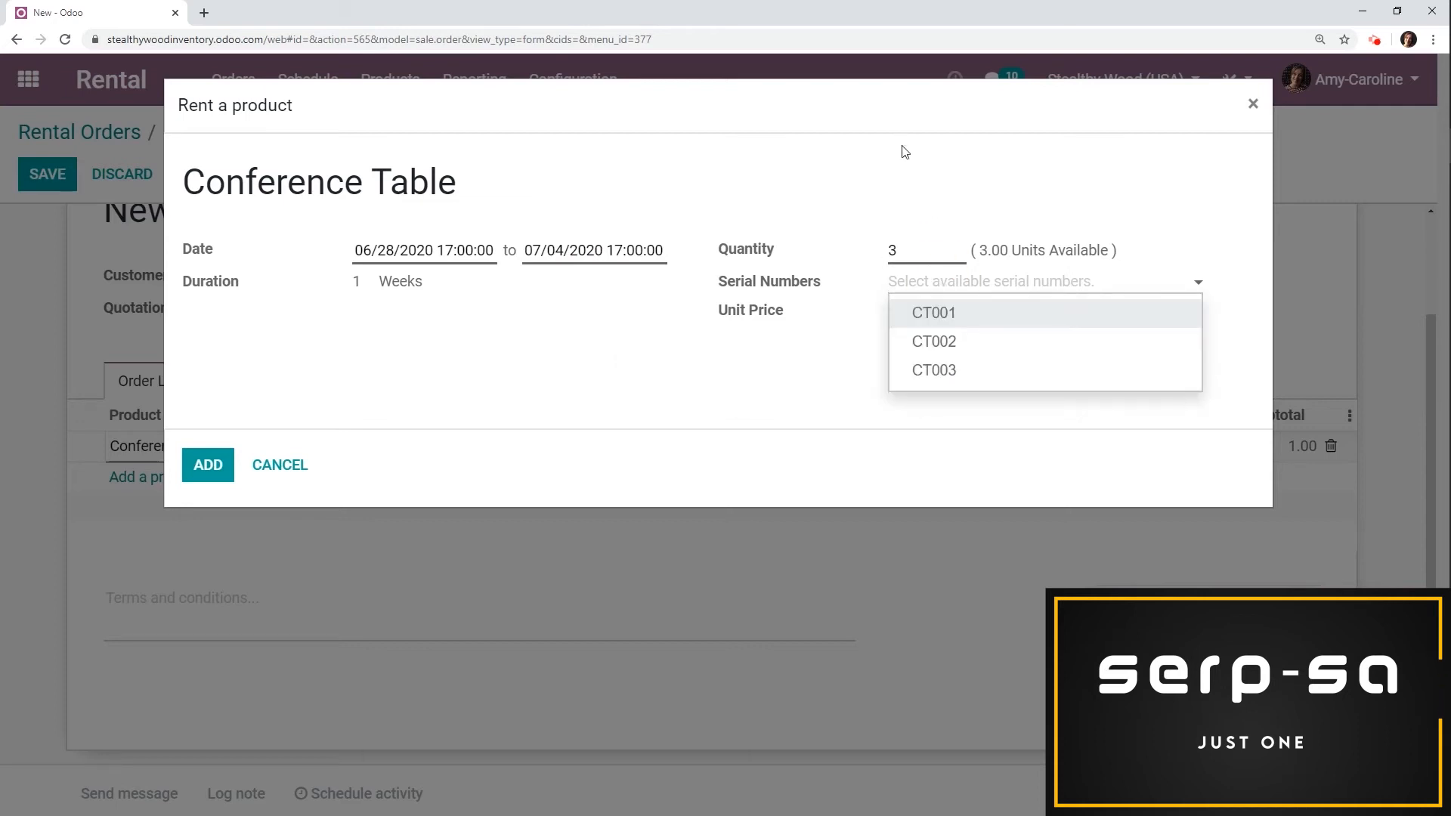
click(940, 288)
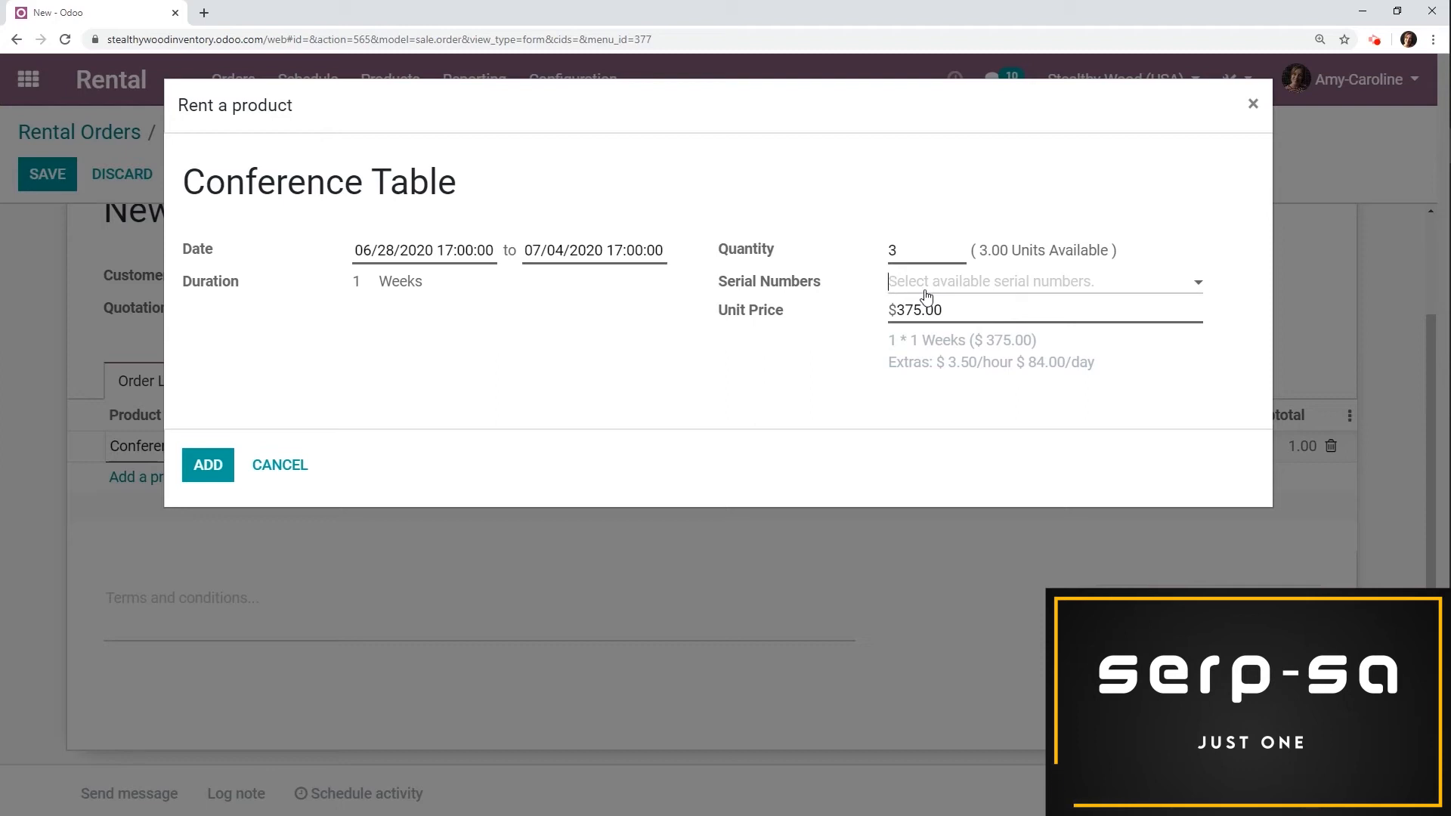
click(218, 473)
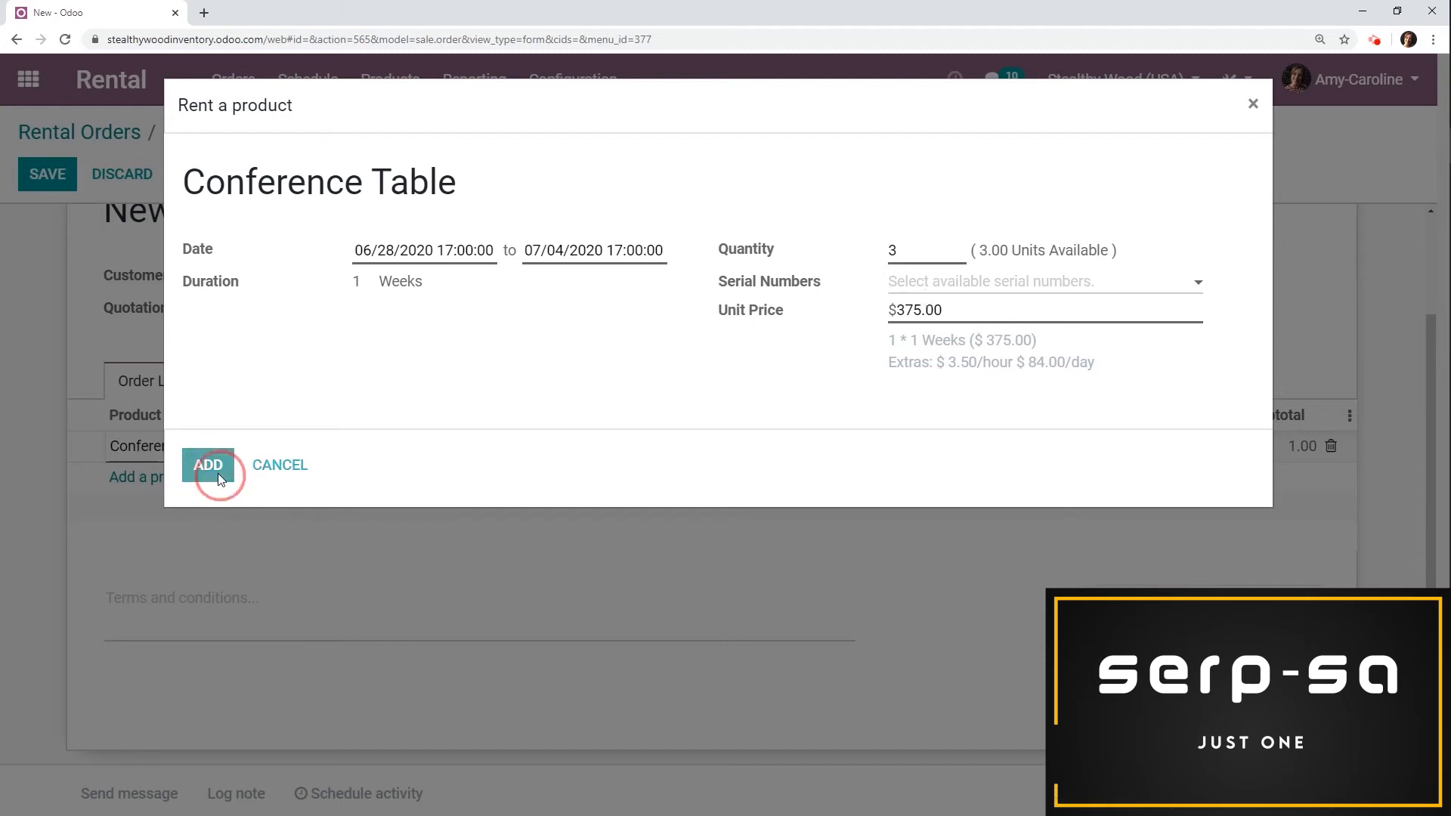
Step: Add the rental product Chairs in the natural wood color as a second order line, without the insurance option
click(147, 498)
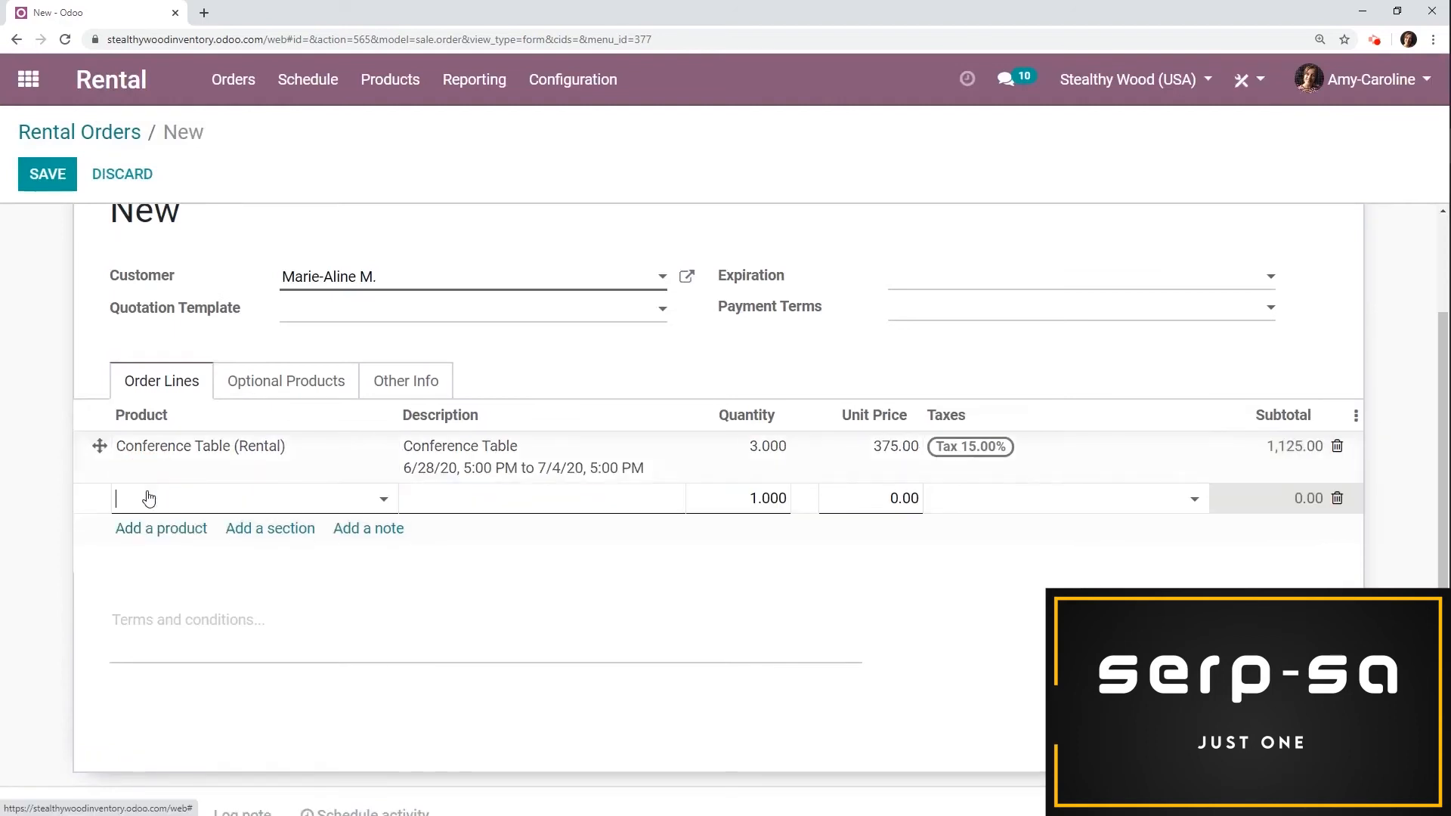
text(chair)
click(186, 559)
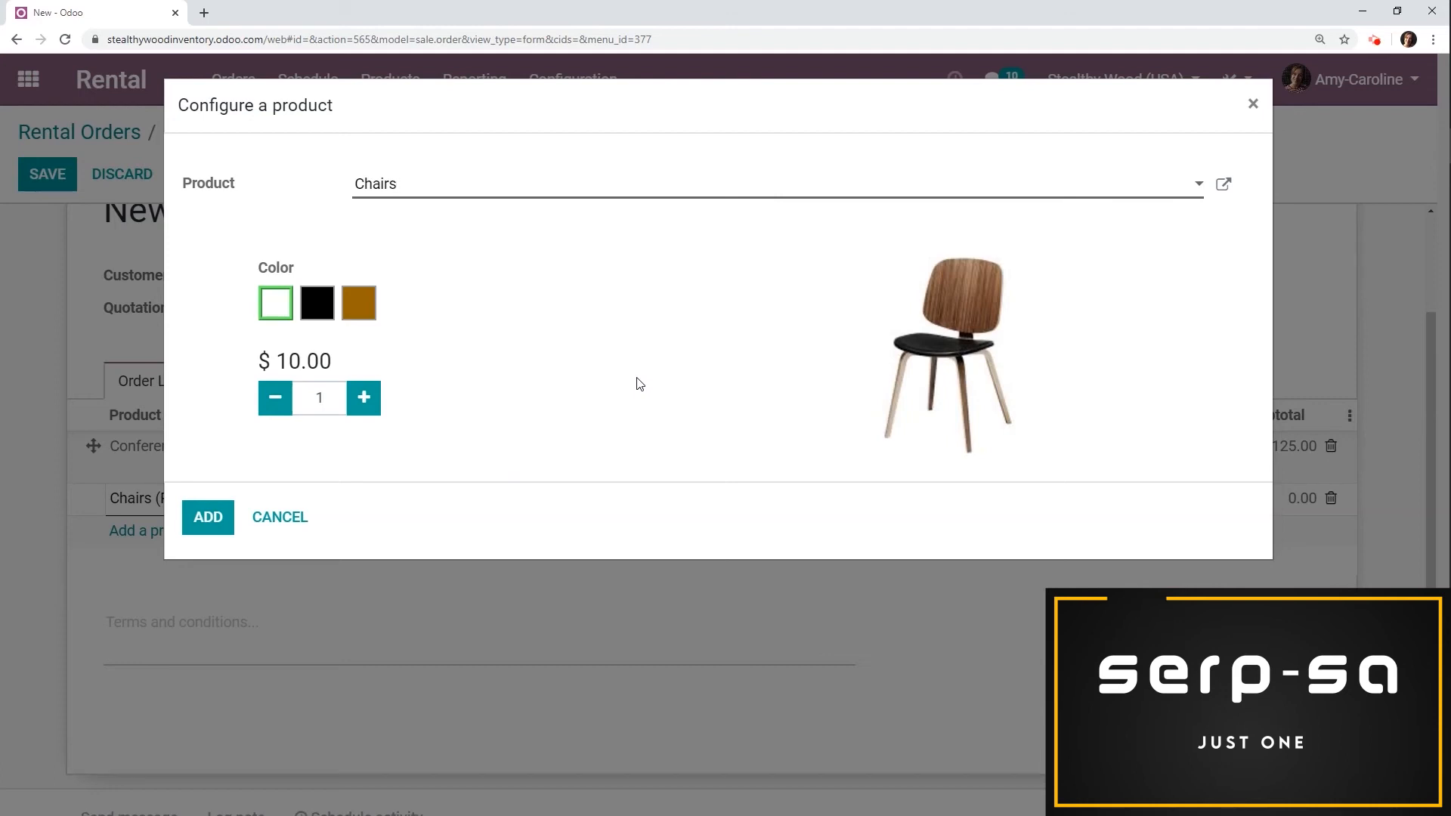
click(370, 299)
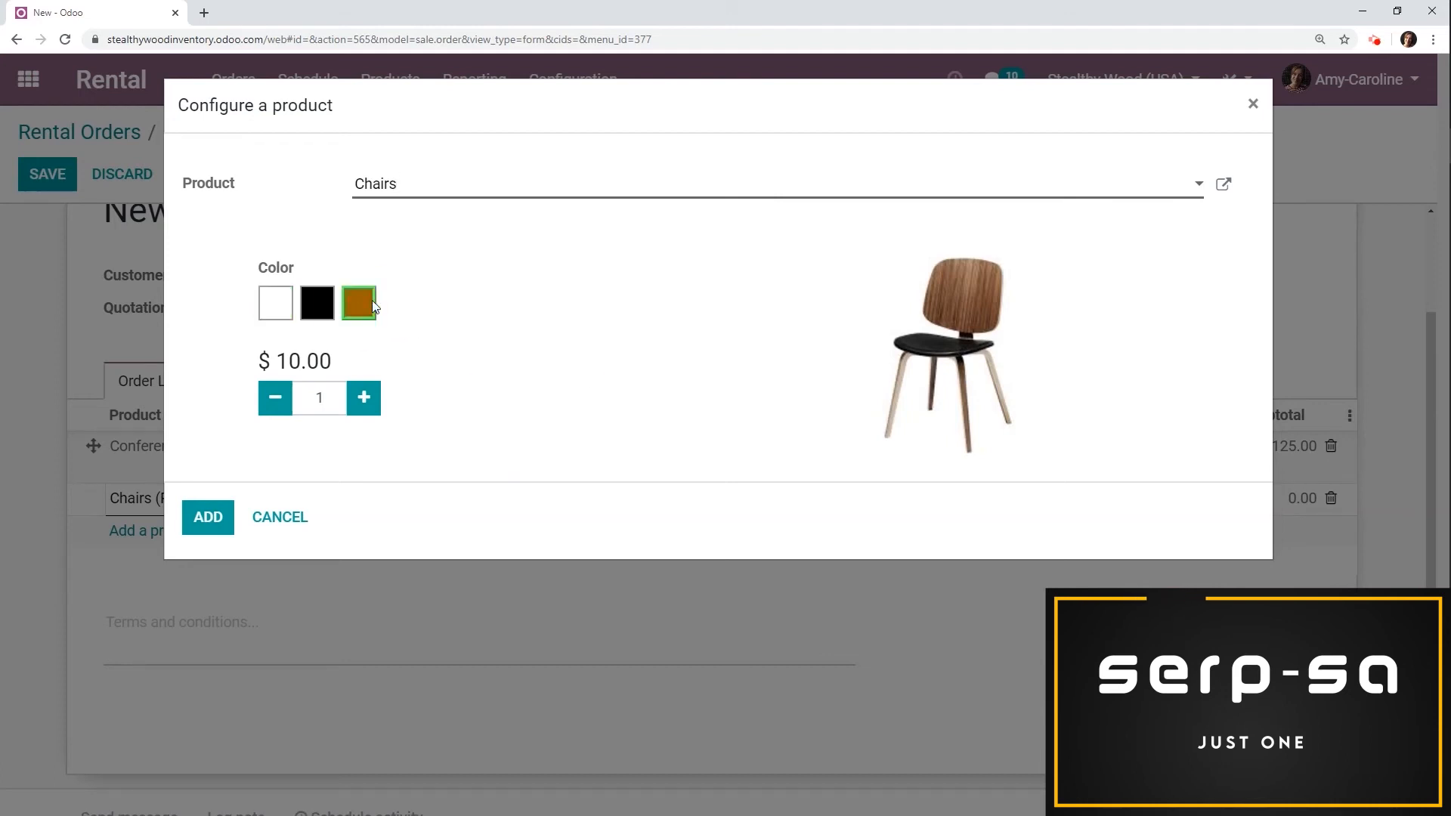
click(199, 520)
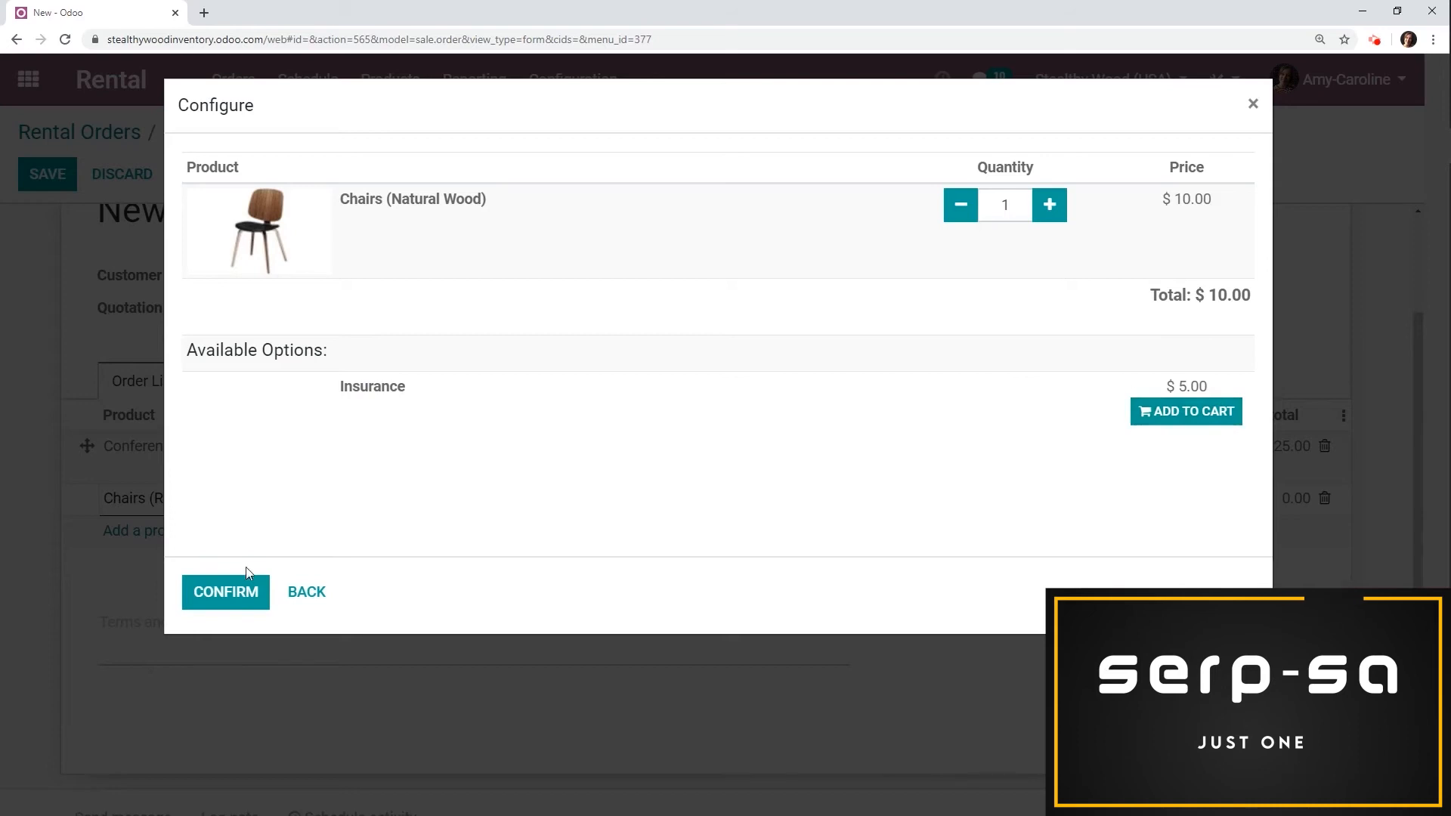
click(226, 593)
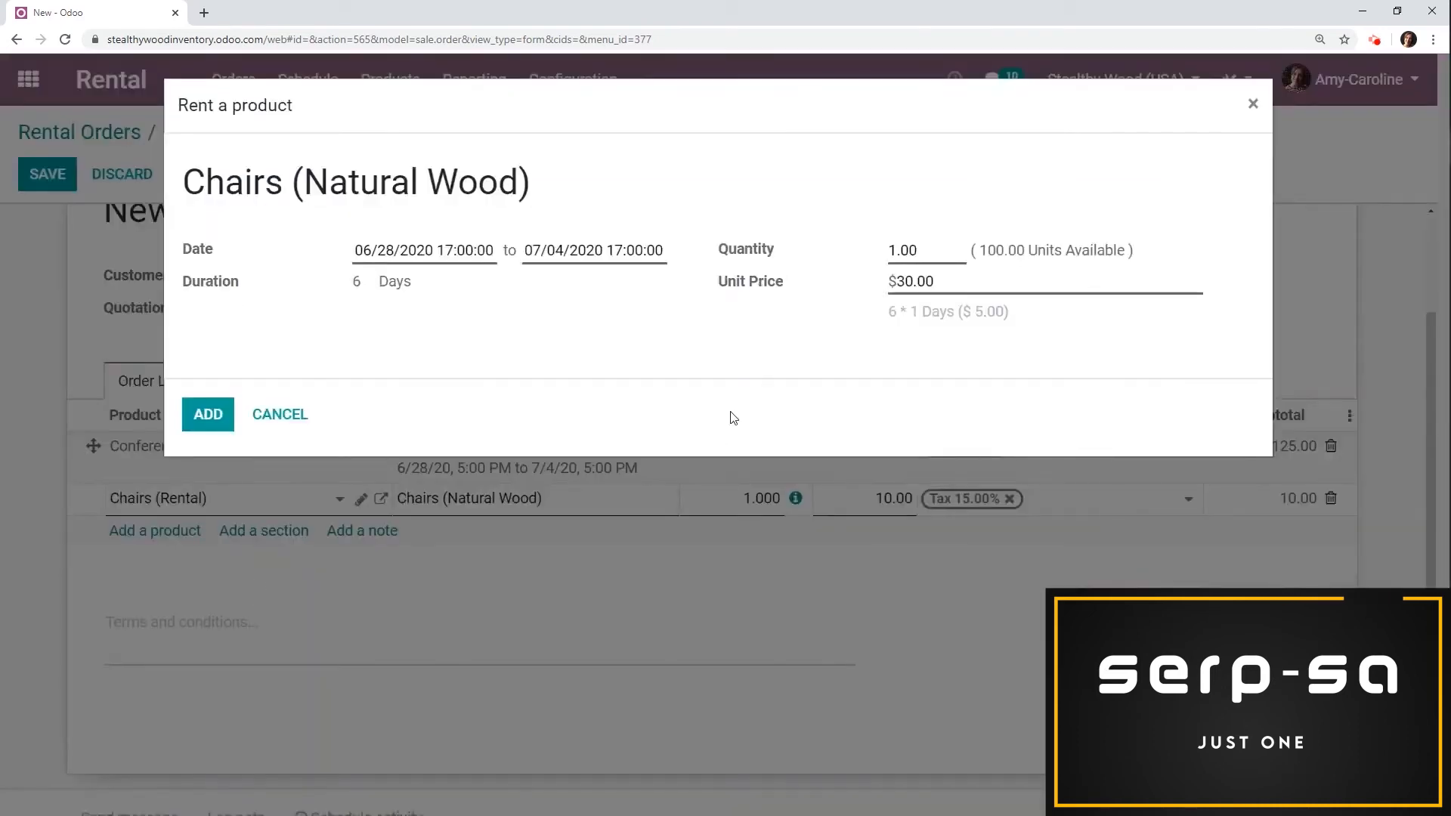
Step: Set the rental quantity of the natural wood chairs to 50 and add the rental to the order
click(944, 250)
text(50)
click(204, 414)
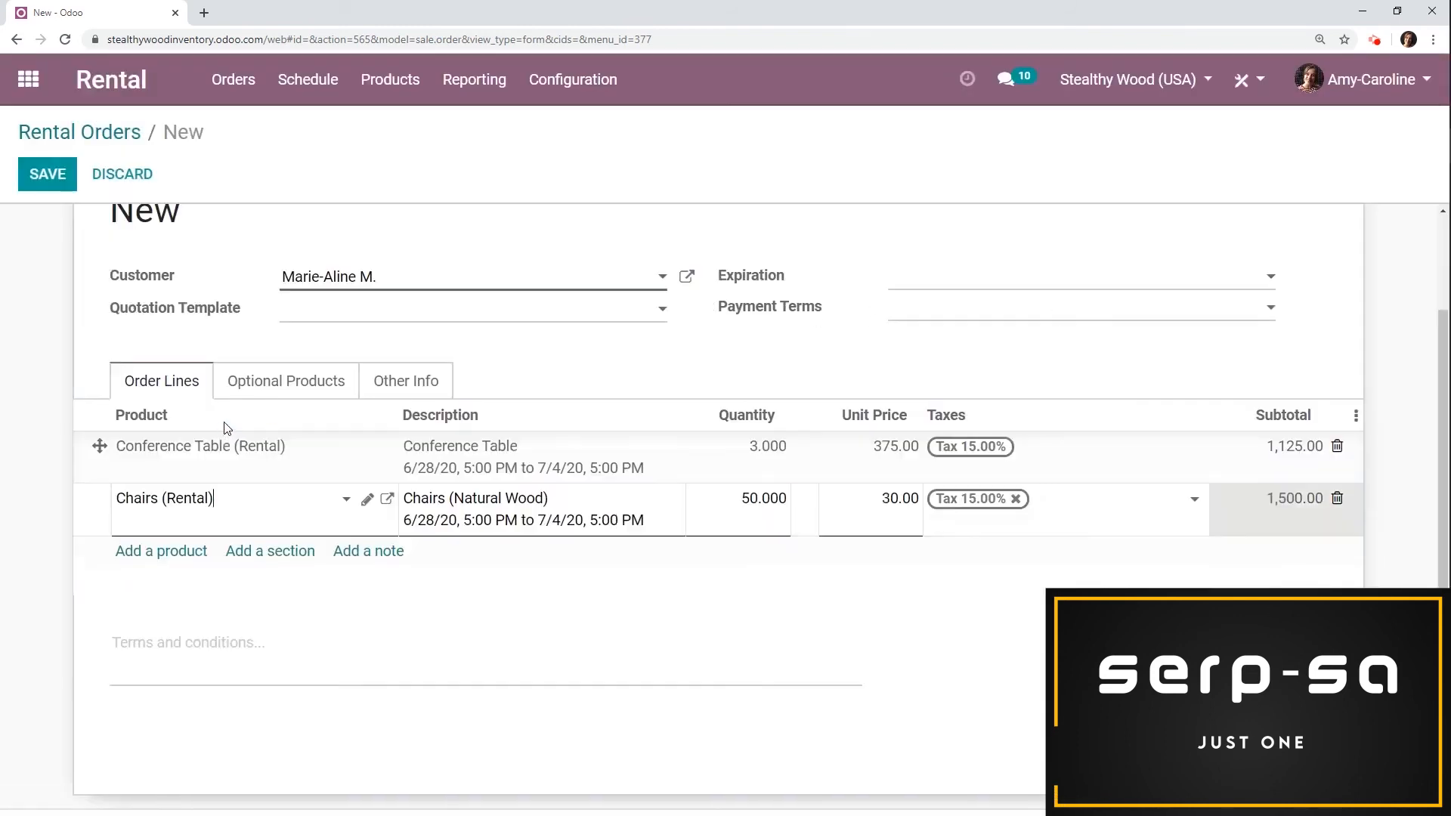
Step: Save the rental order and send the quotation to the customer by email
scroll(78, 369, up, 2)
click(49, 175)
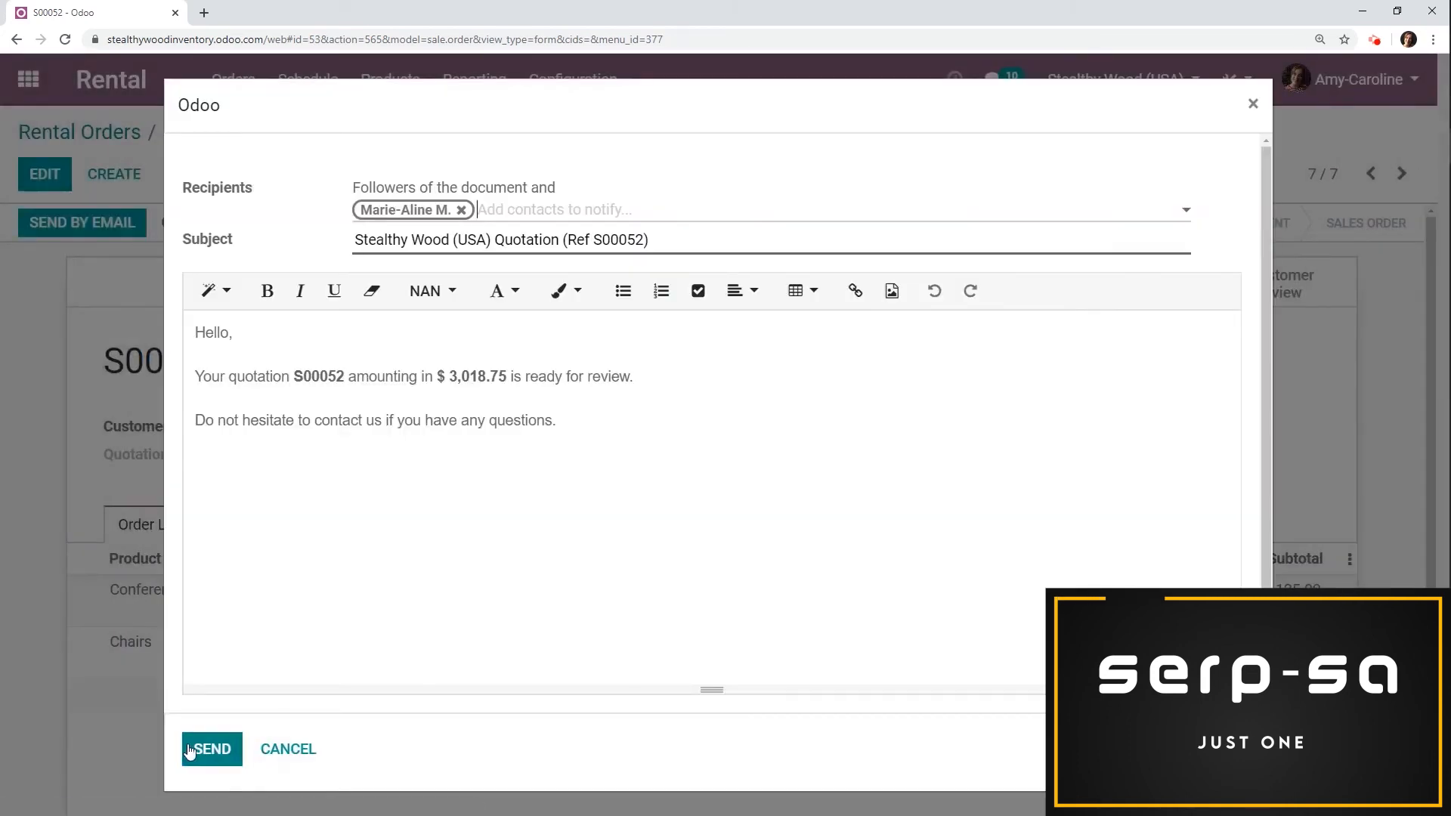
click(202, 748)
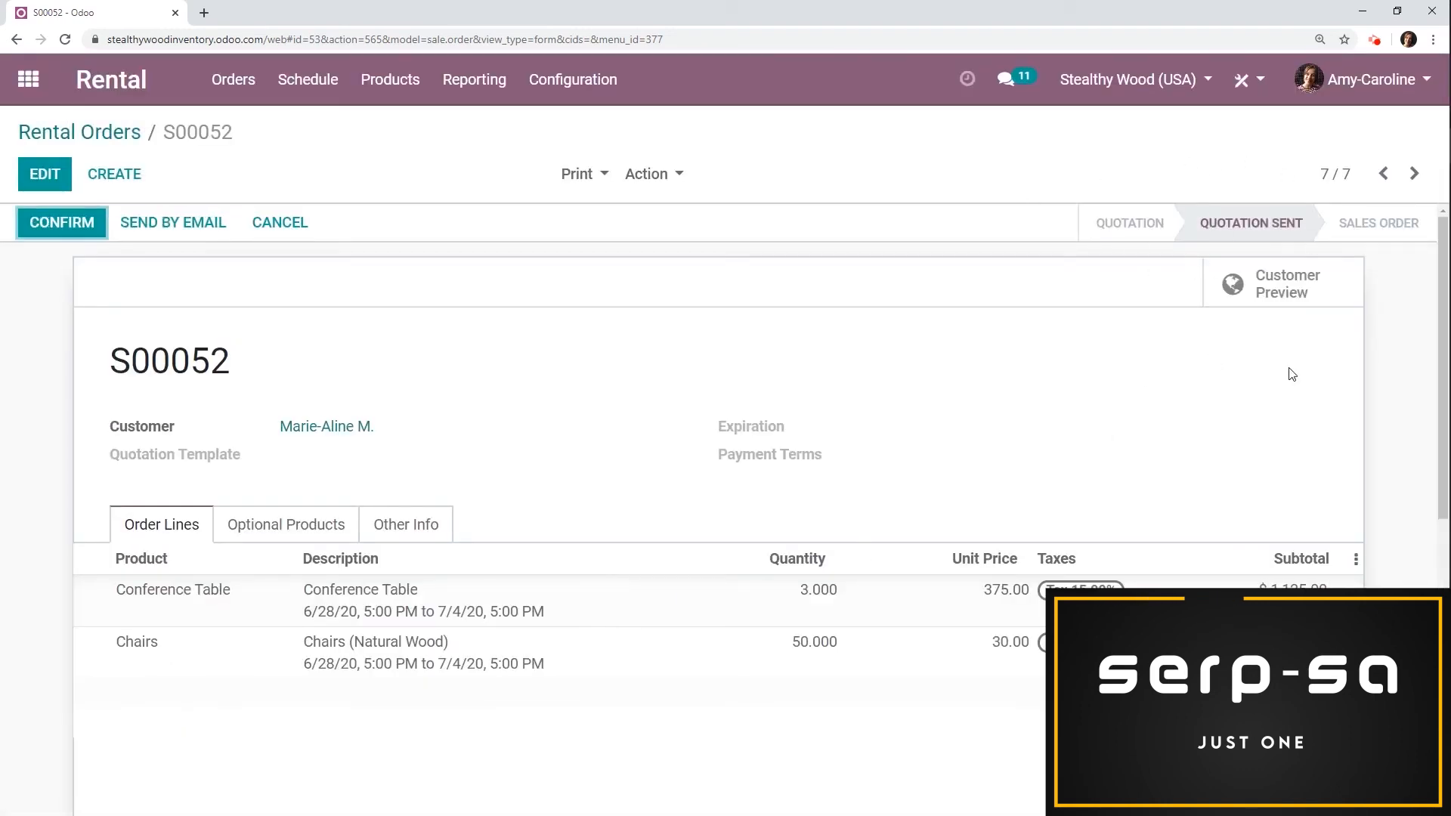
Step: In the customer preview, sign the quotation on the customer's behalf and confirm payment by wire transfer
click(1296, 298)
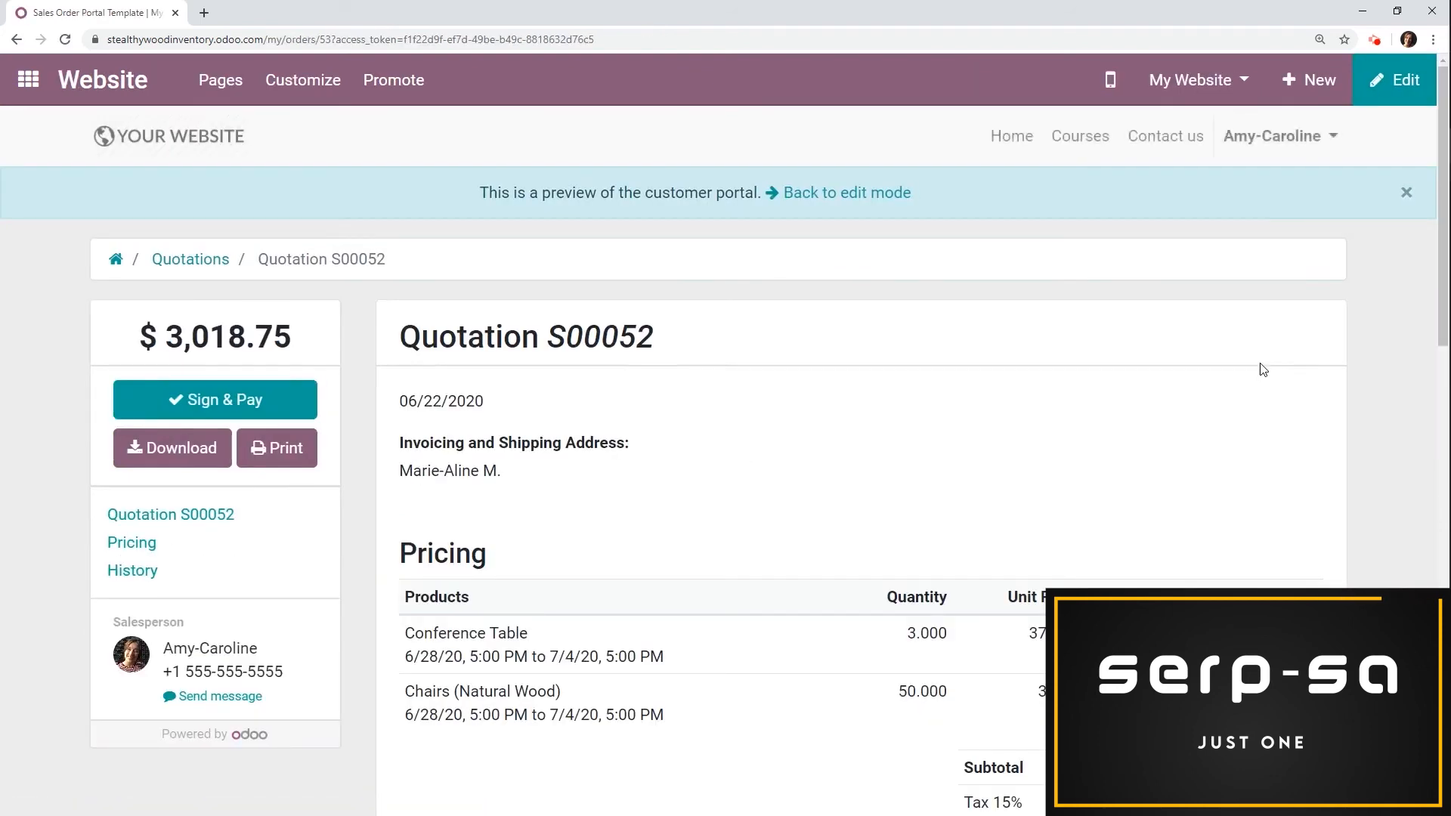
click(201, 403)
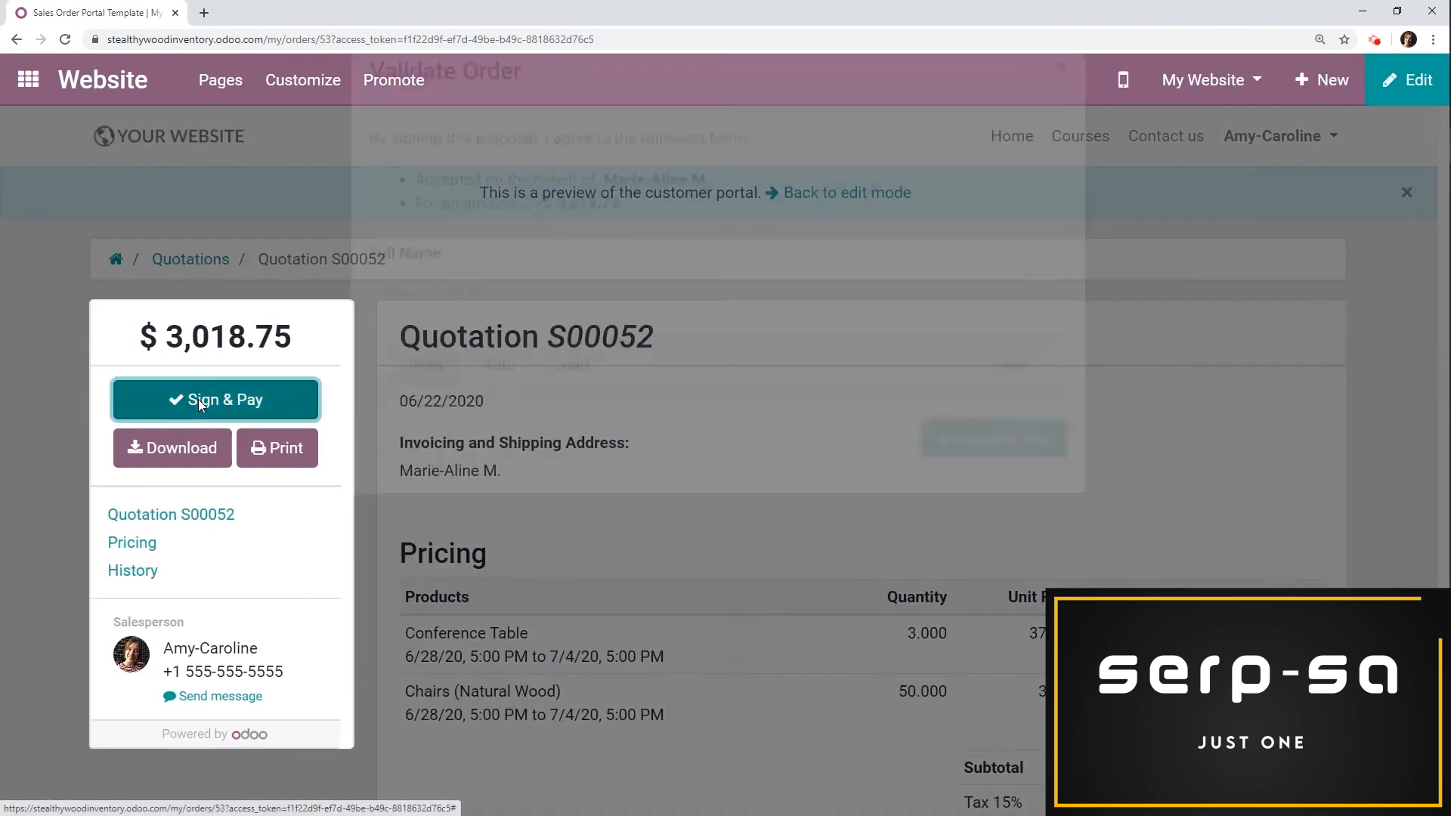
click(500, 416)
click(1011, 725)
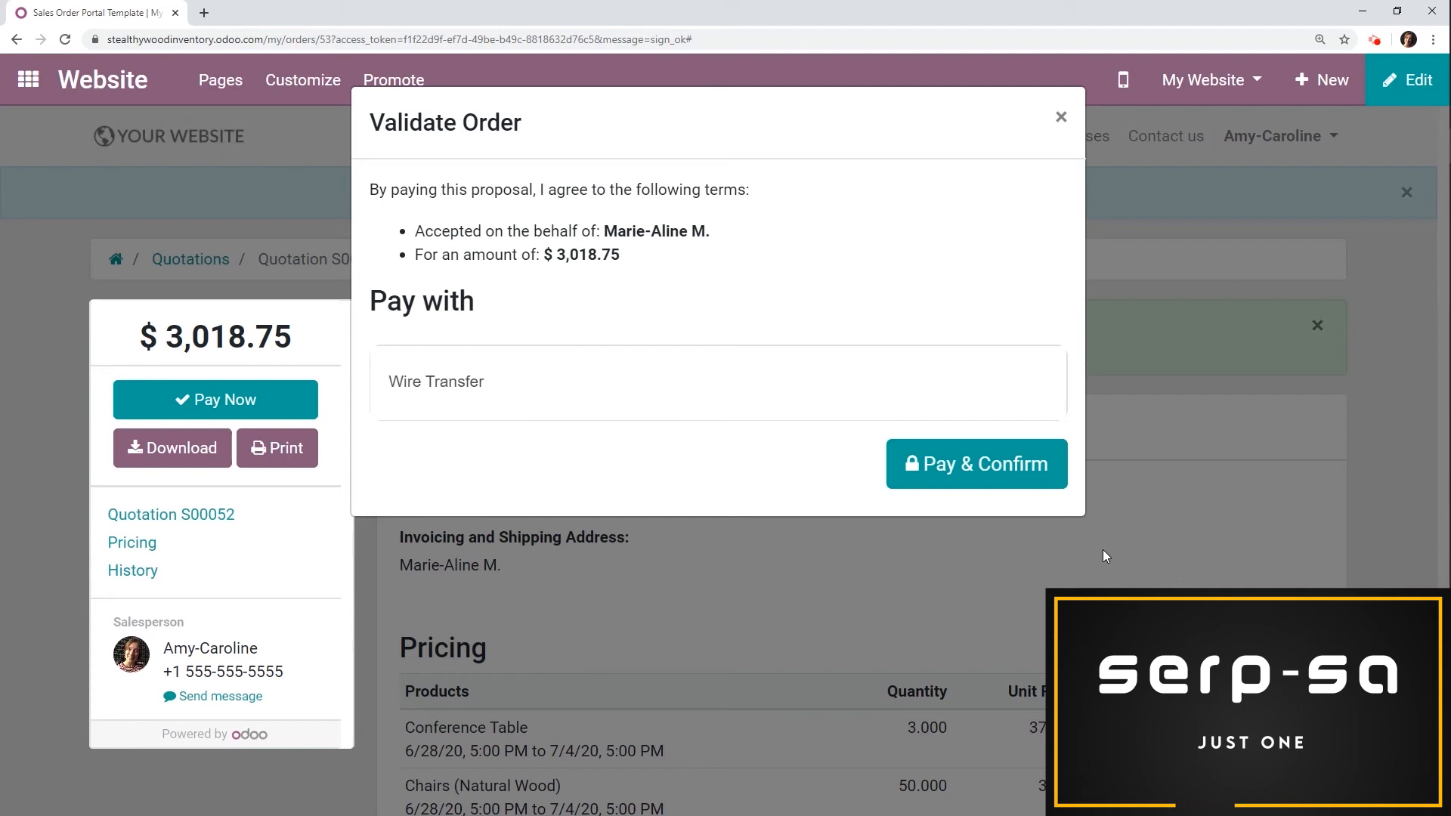
click(982, 482)
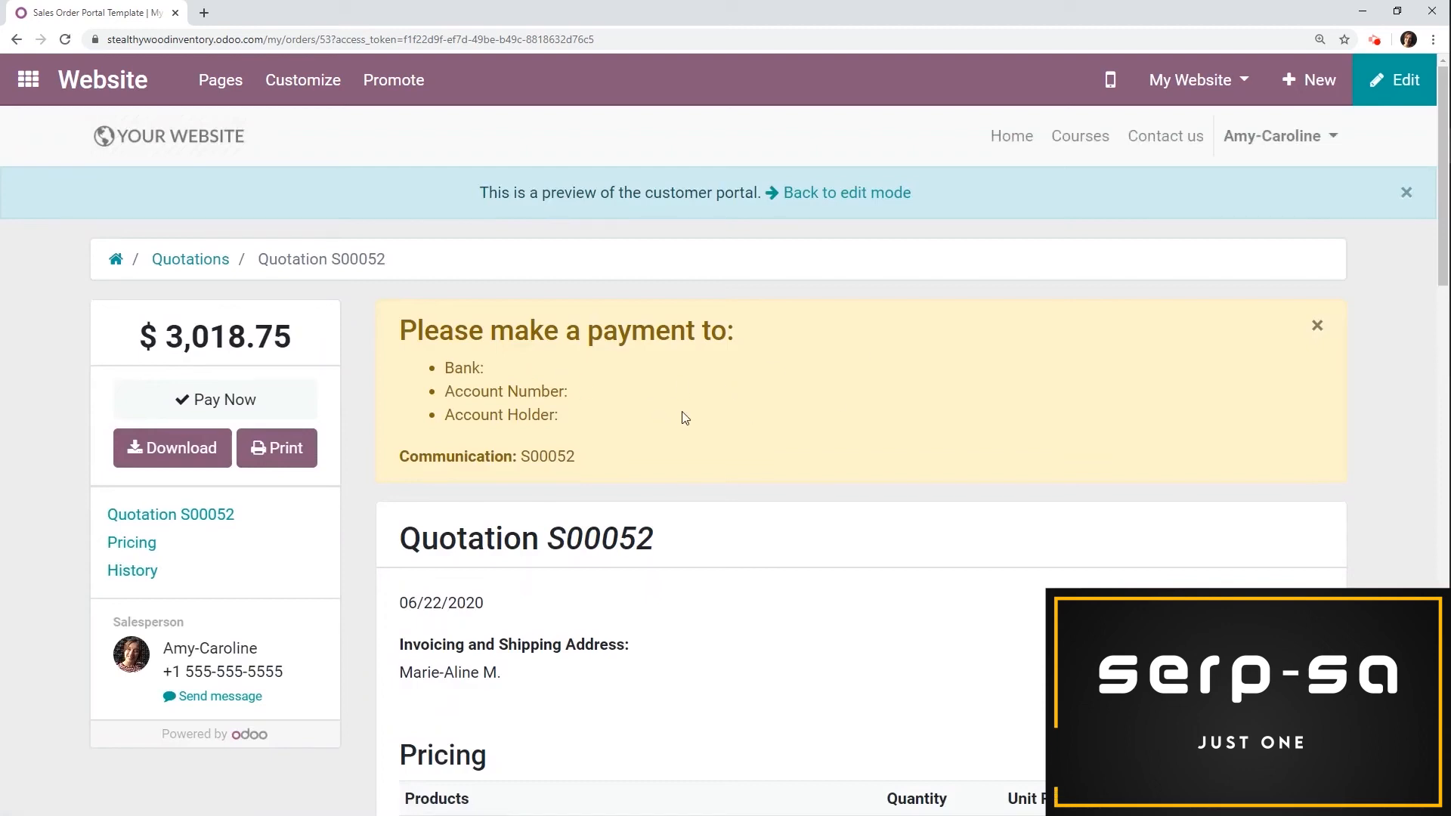
Step: Return to edit mode to confirm the quotation, and reopen the order from the rental orders overview
click(867, 191)
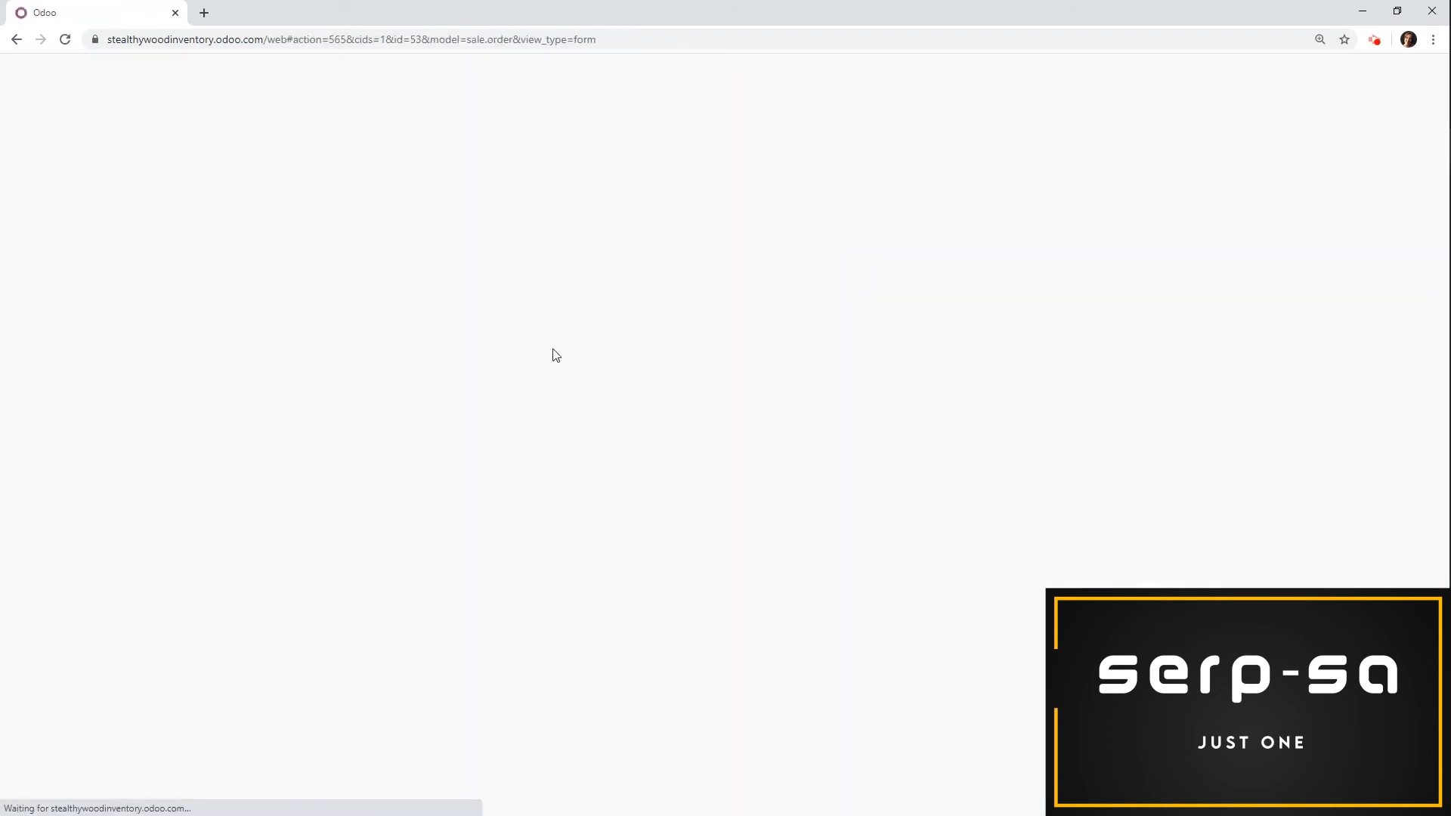
click(62, 224)
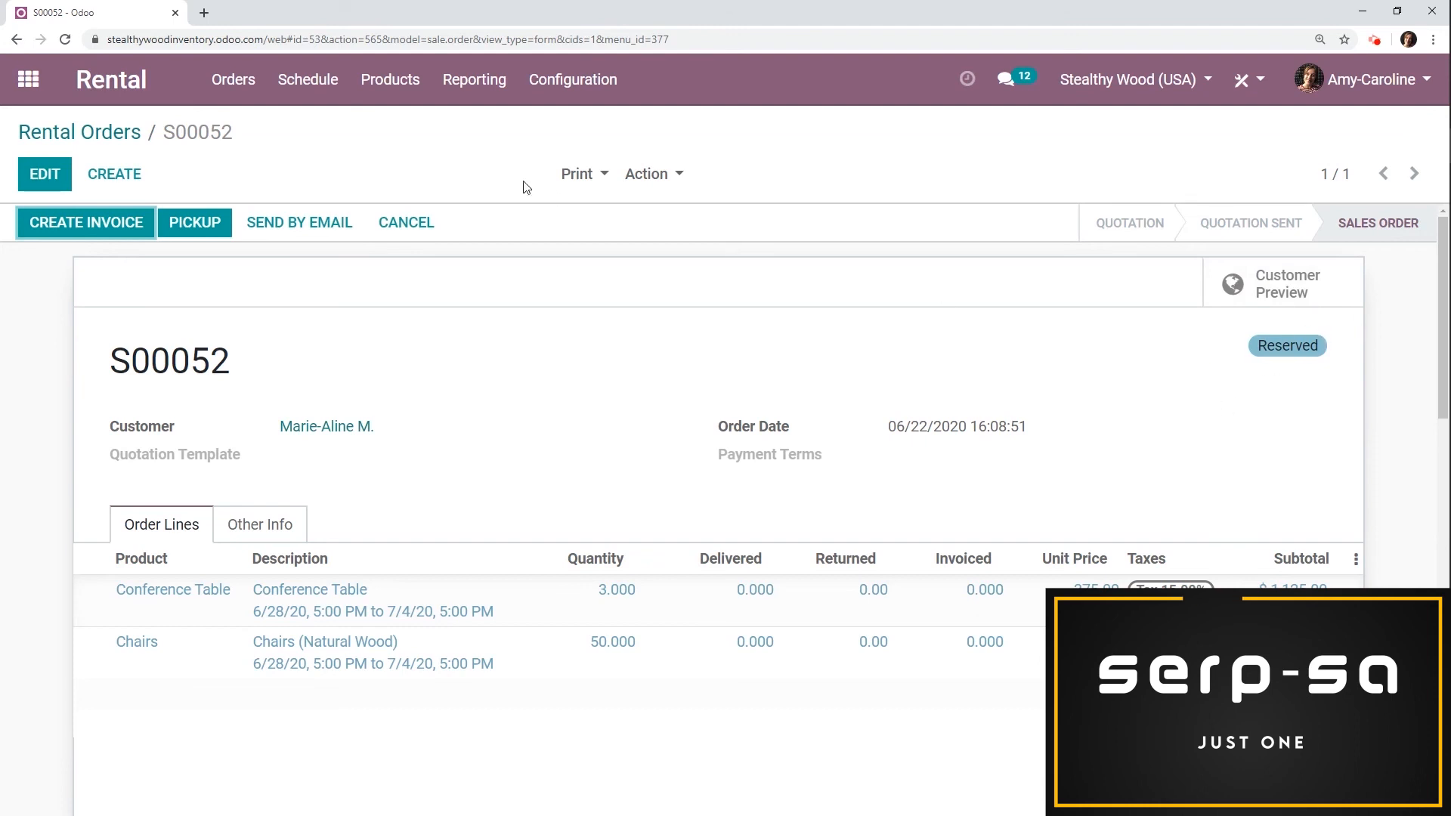
click(140, 97)
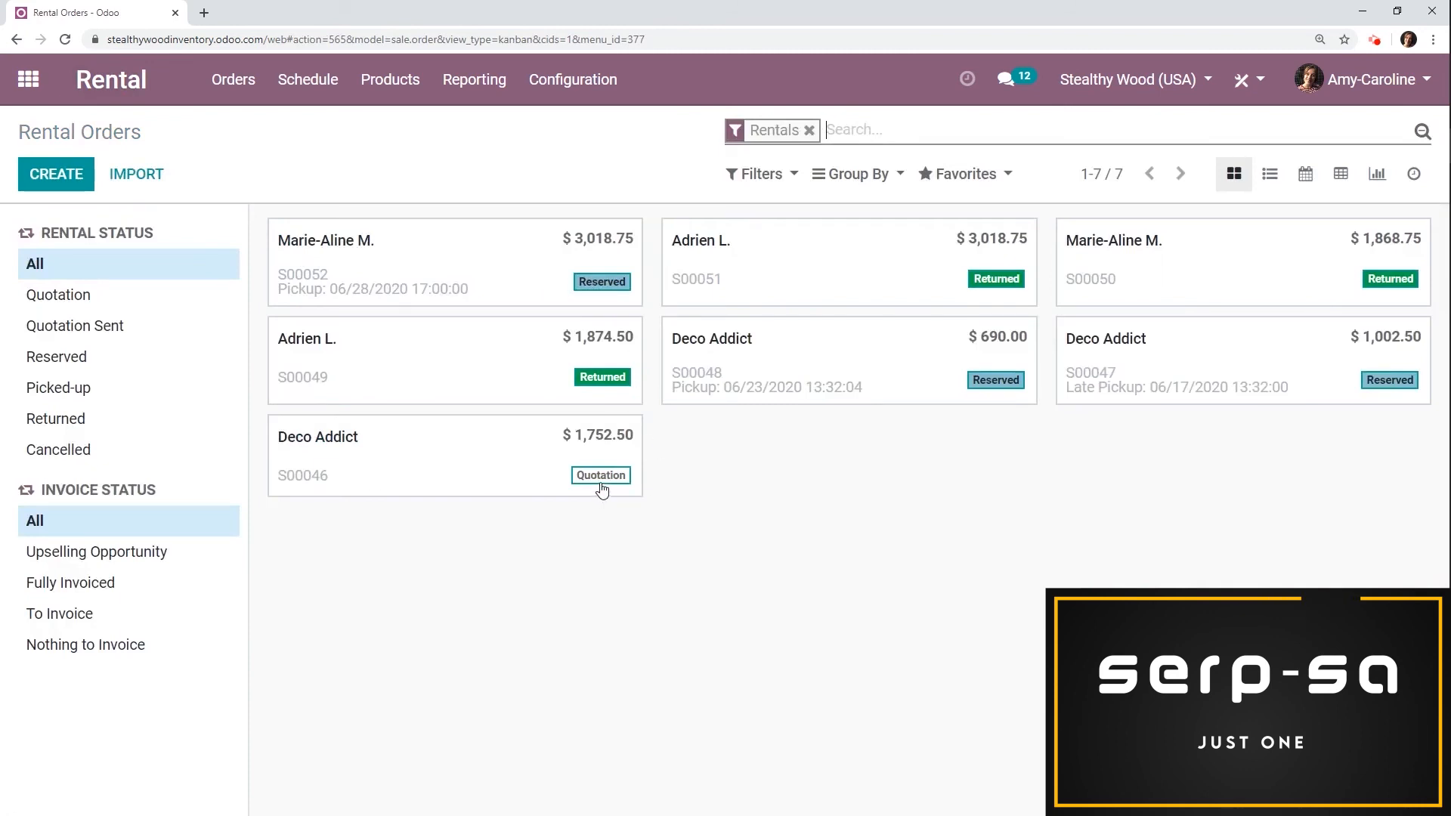
click(522, 270)
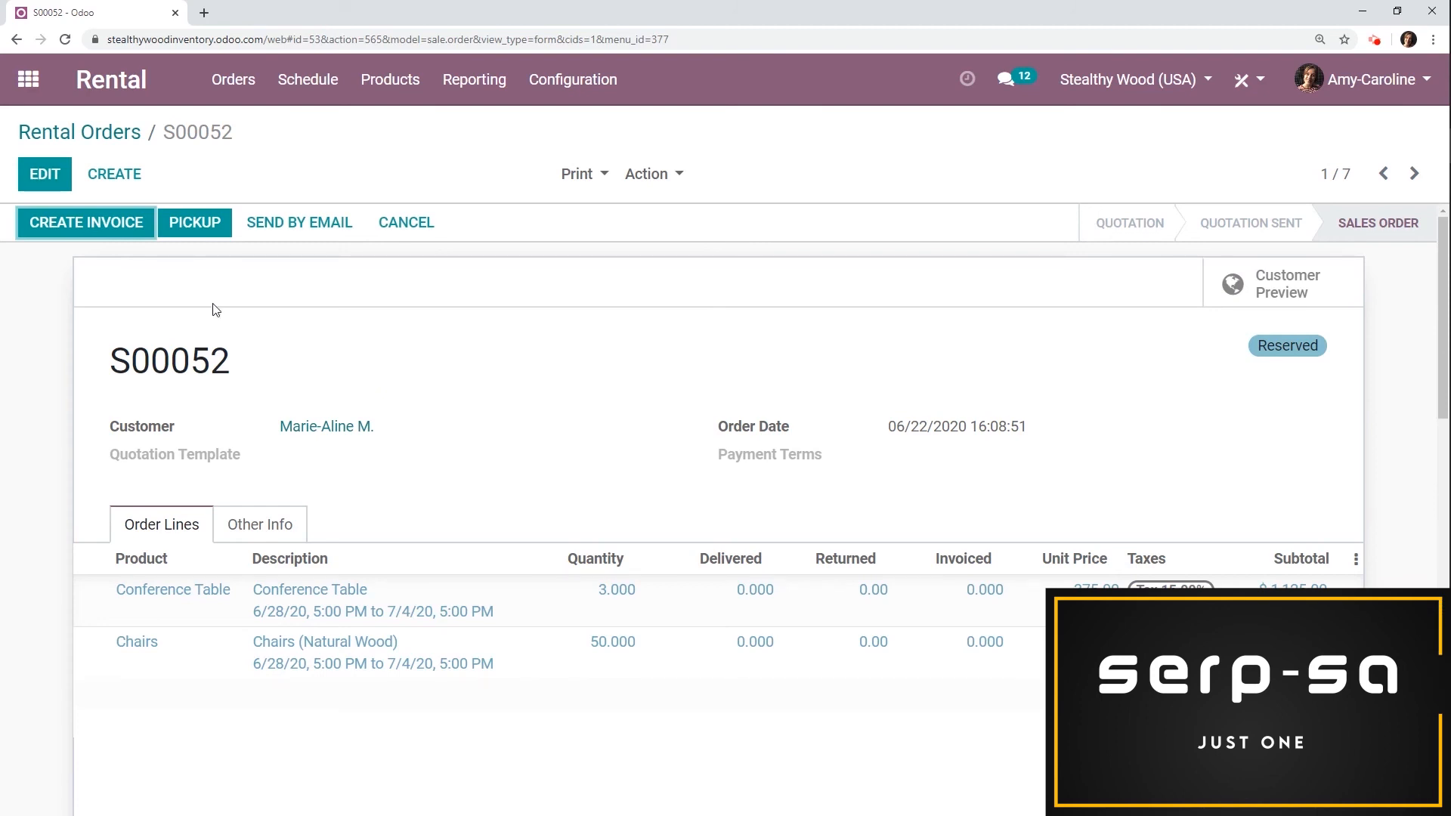
Step: Validate the pickup of all chairs and the three conference tables with serial numbers CT001, CT002 and CT003
click(197, 227)
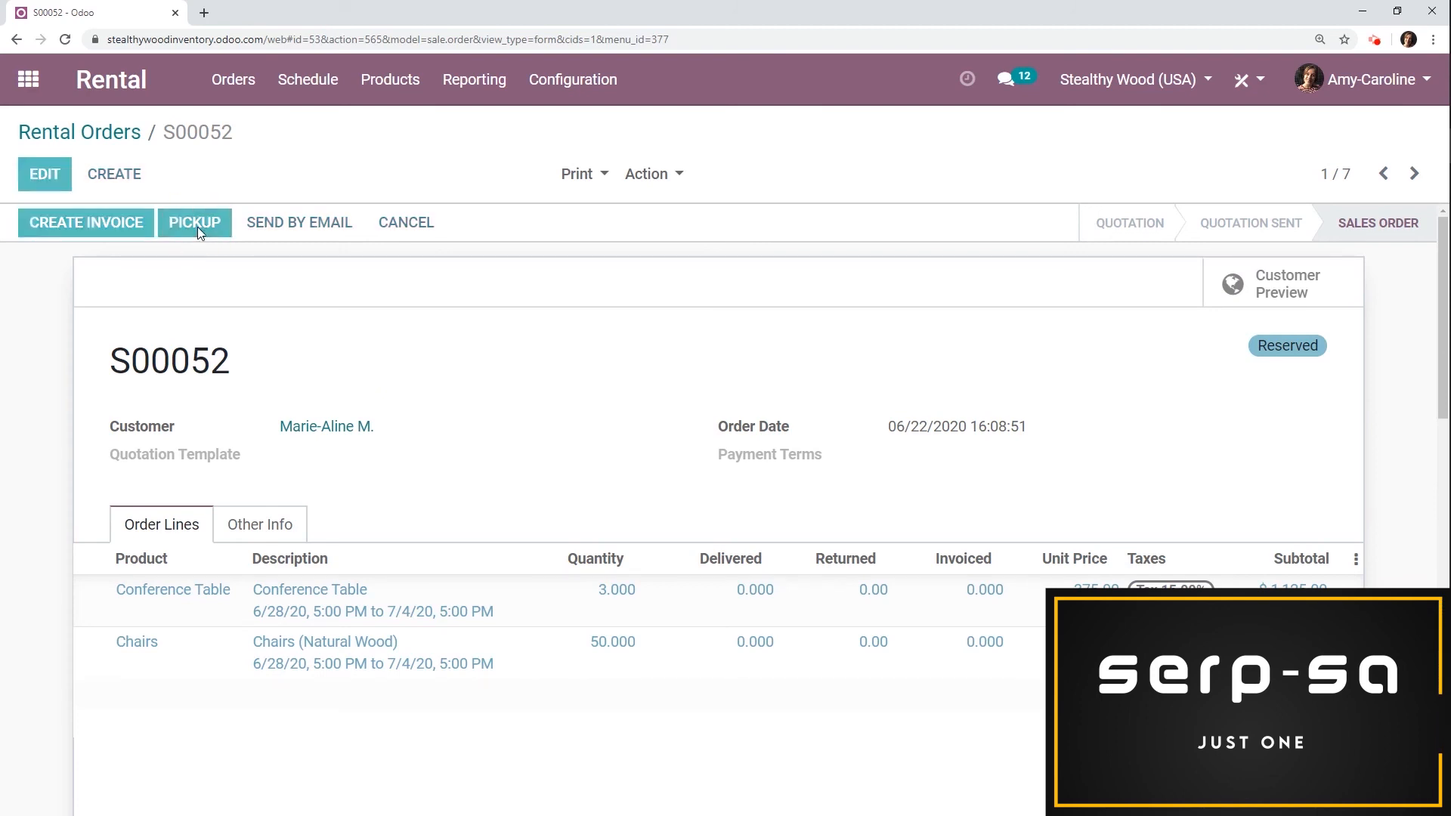
click(805, 217)
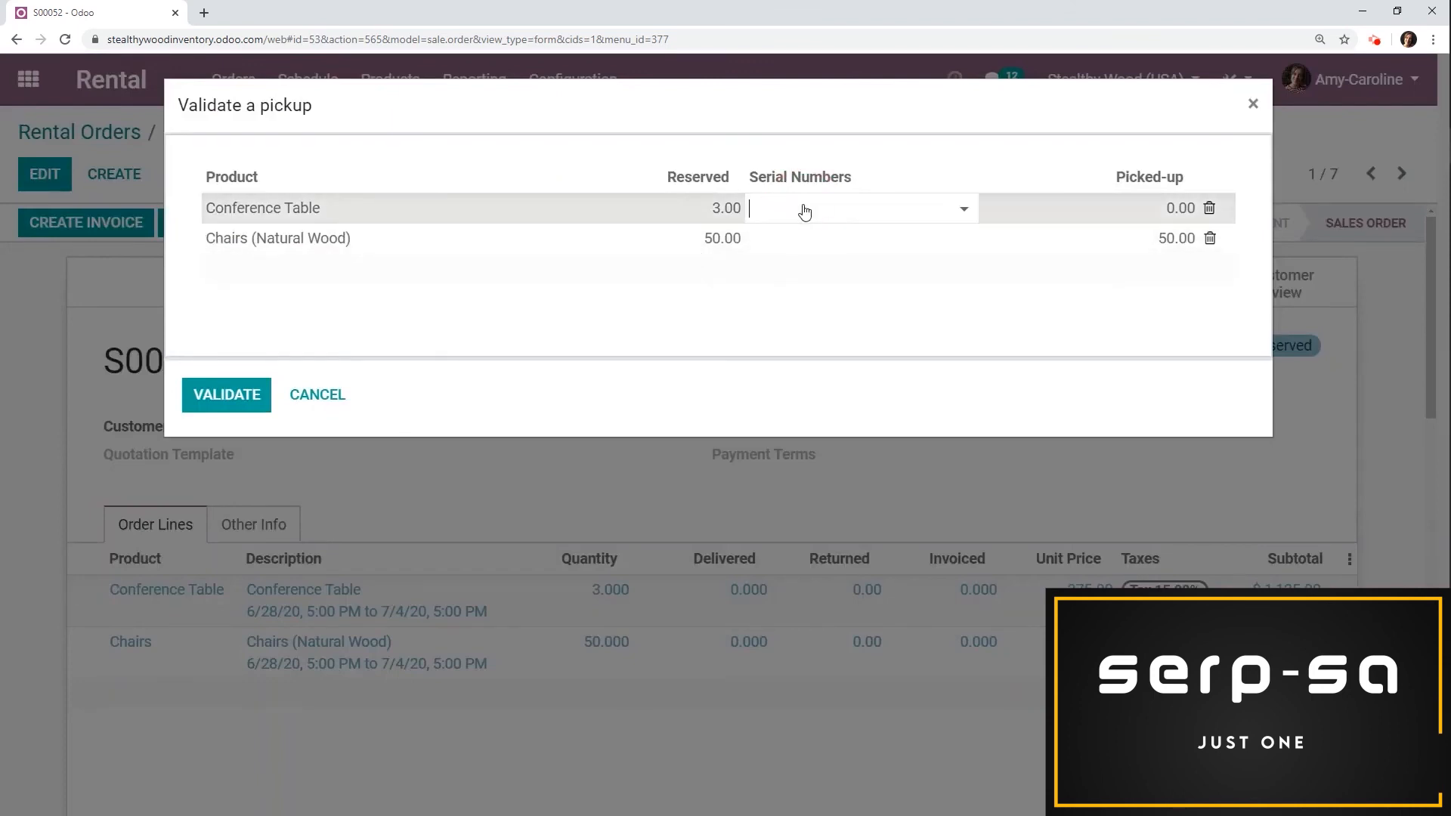
click(804, 213)
click(836, 236)
click(867, 214)
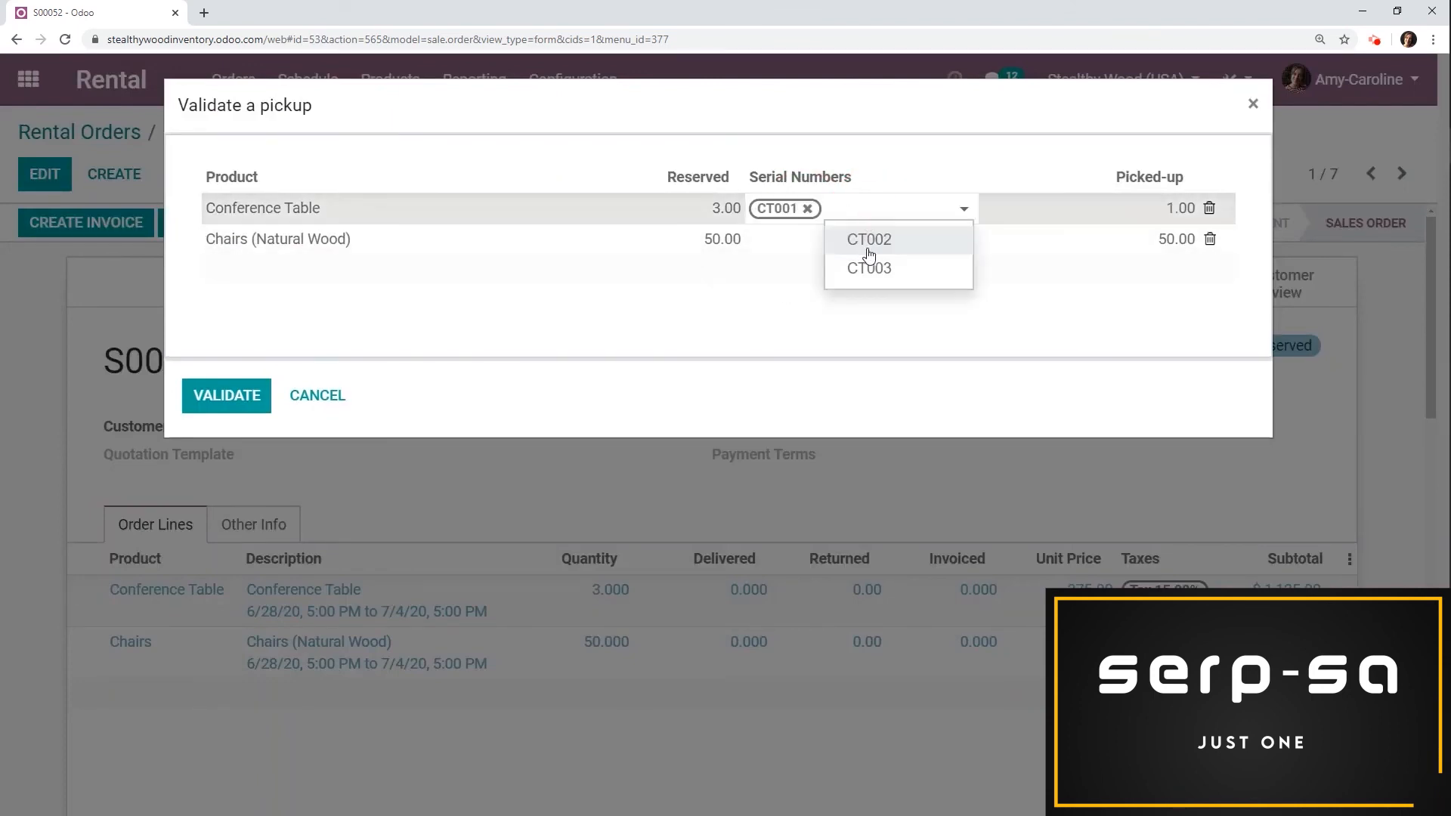
click(869, 237)
click(900, 217)
click(922, 246)
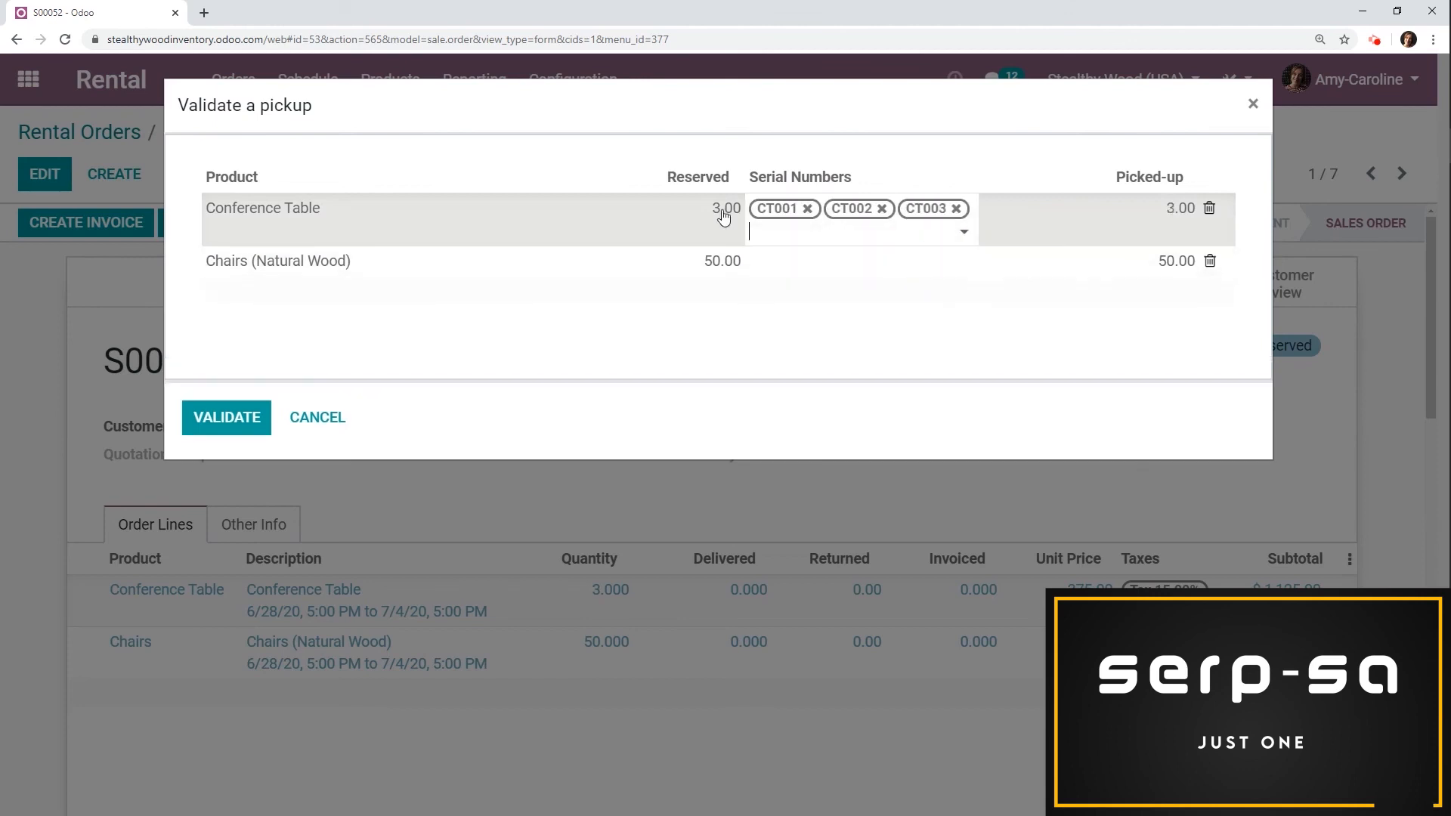
click(570, 162)
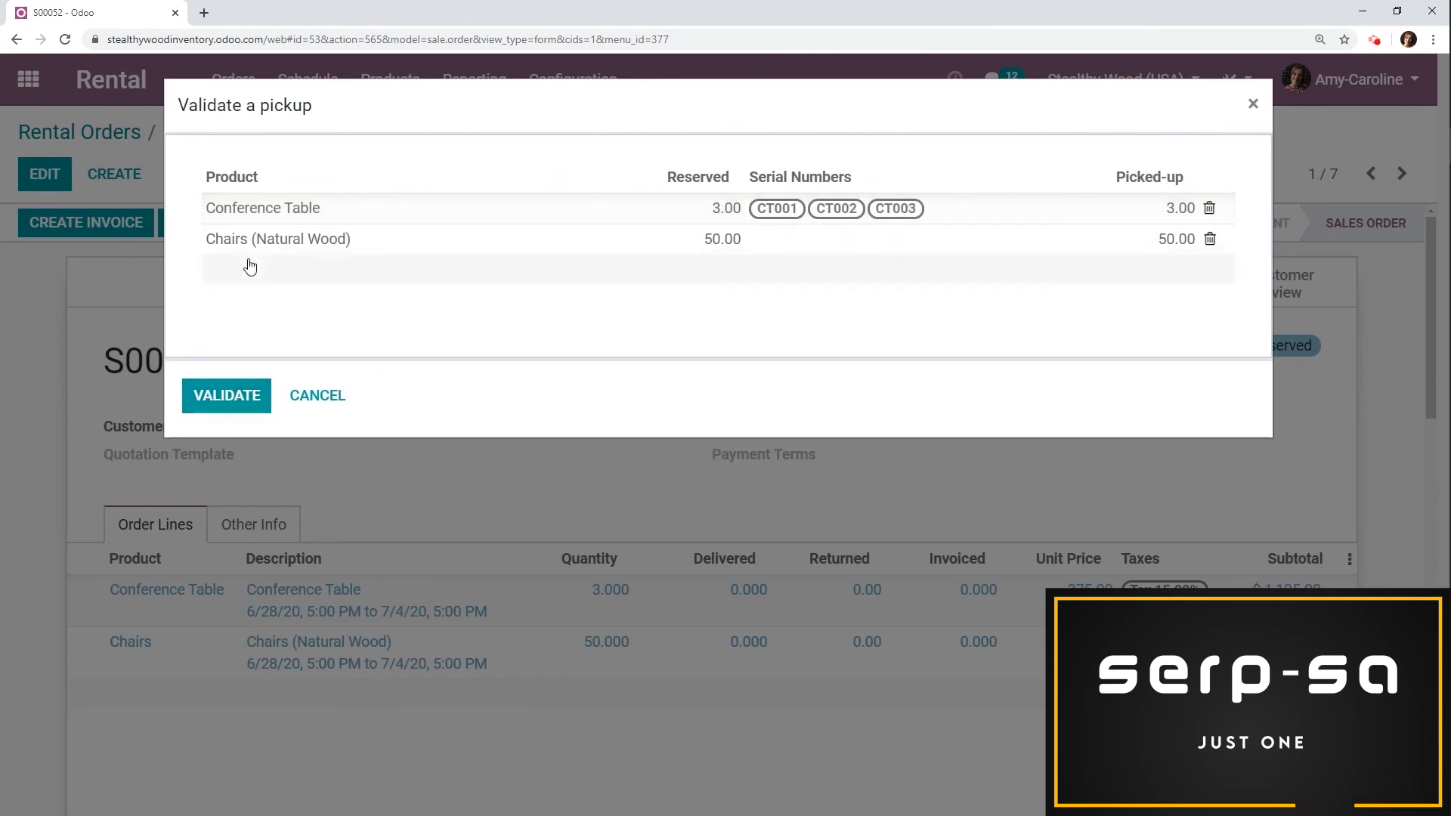
click(220, 389)
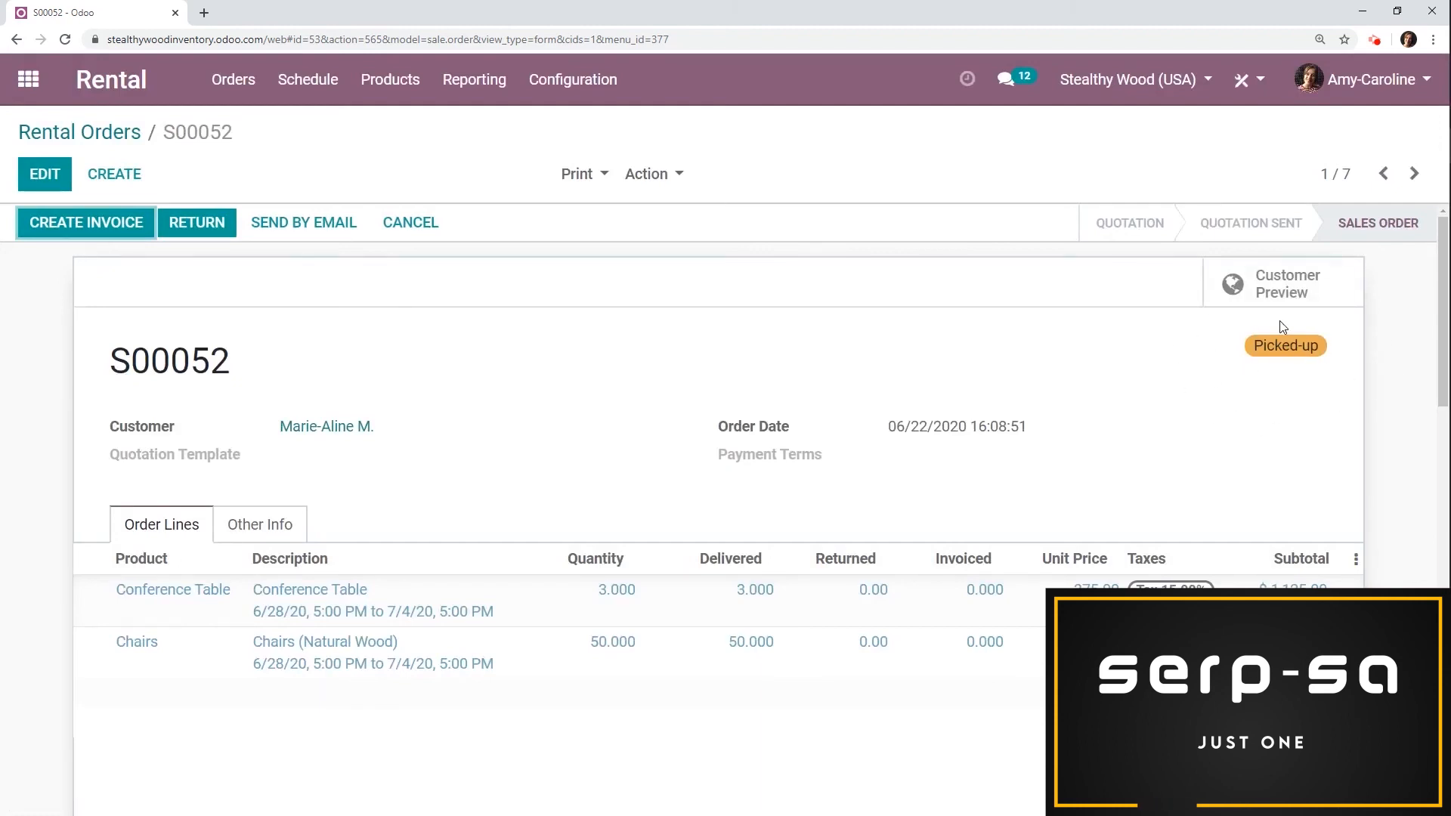
Step: Print the order's Pickup and Return Receipt, and view the downloaded PDF before closing it
click(575, 175)
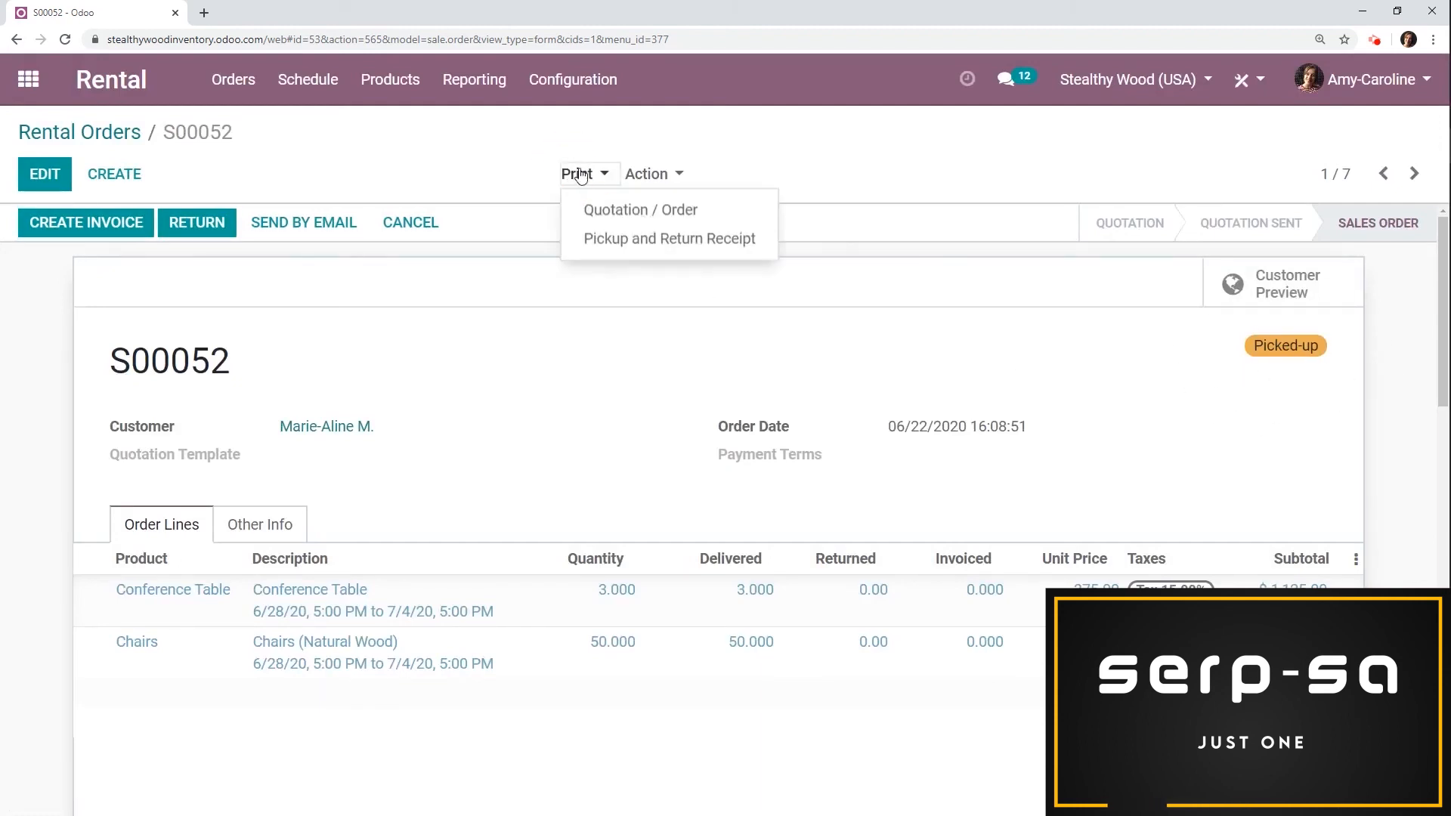
click(617, 249)
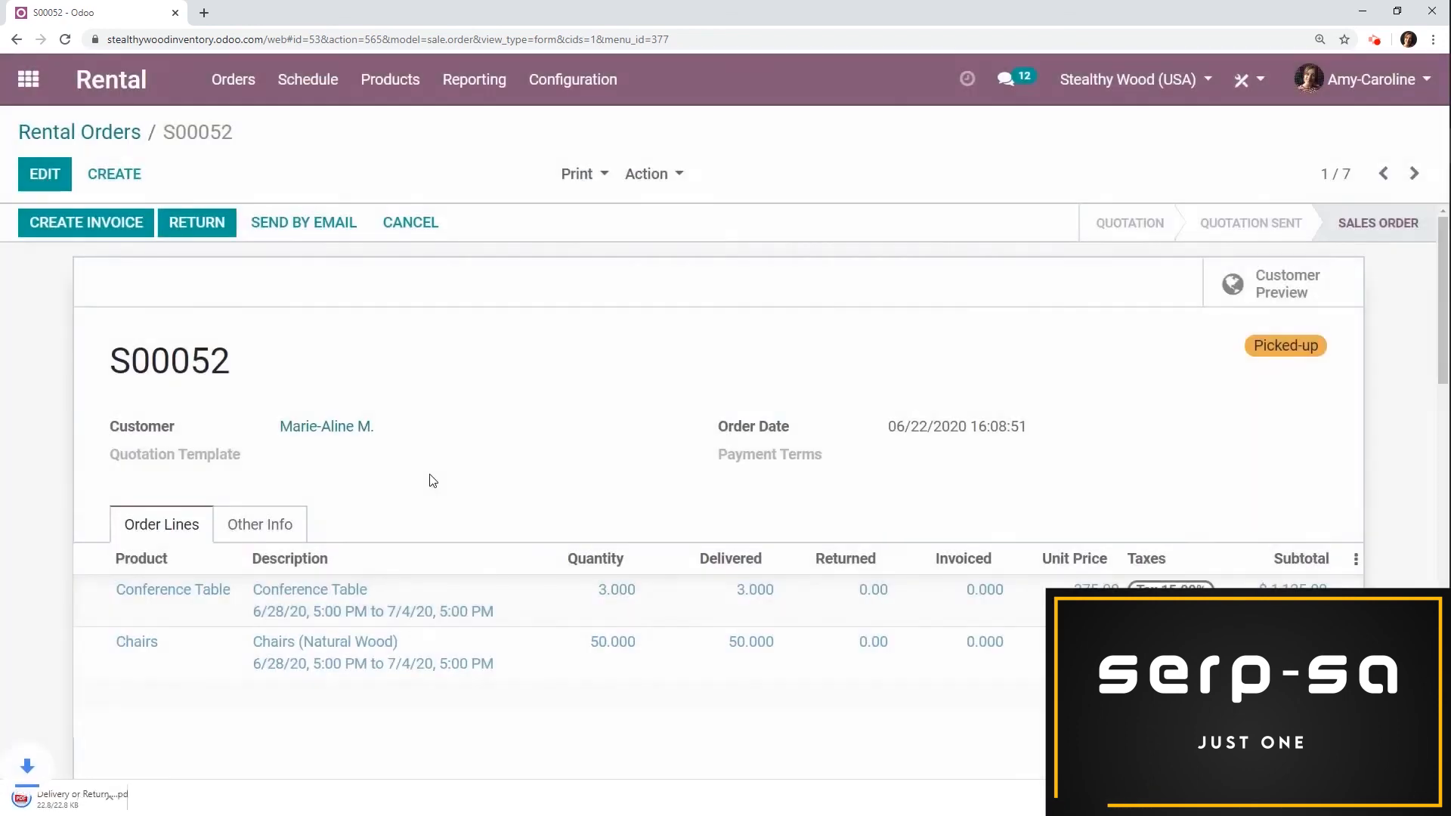
click(90, 790)
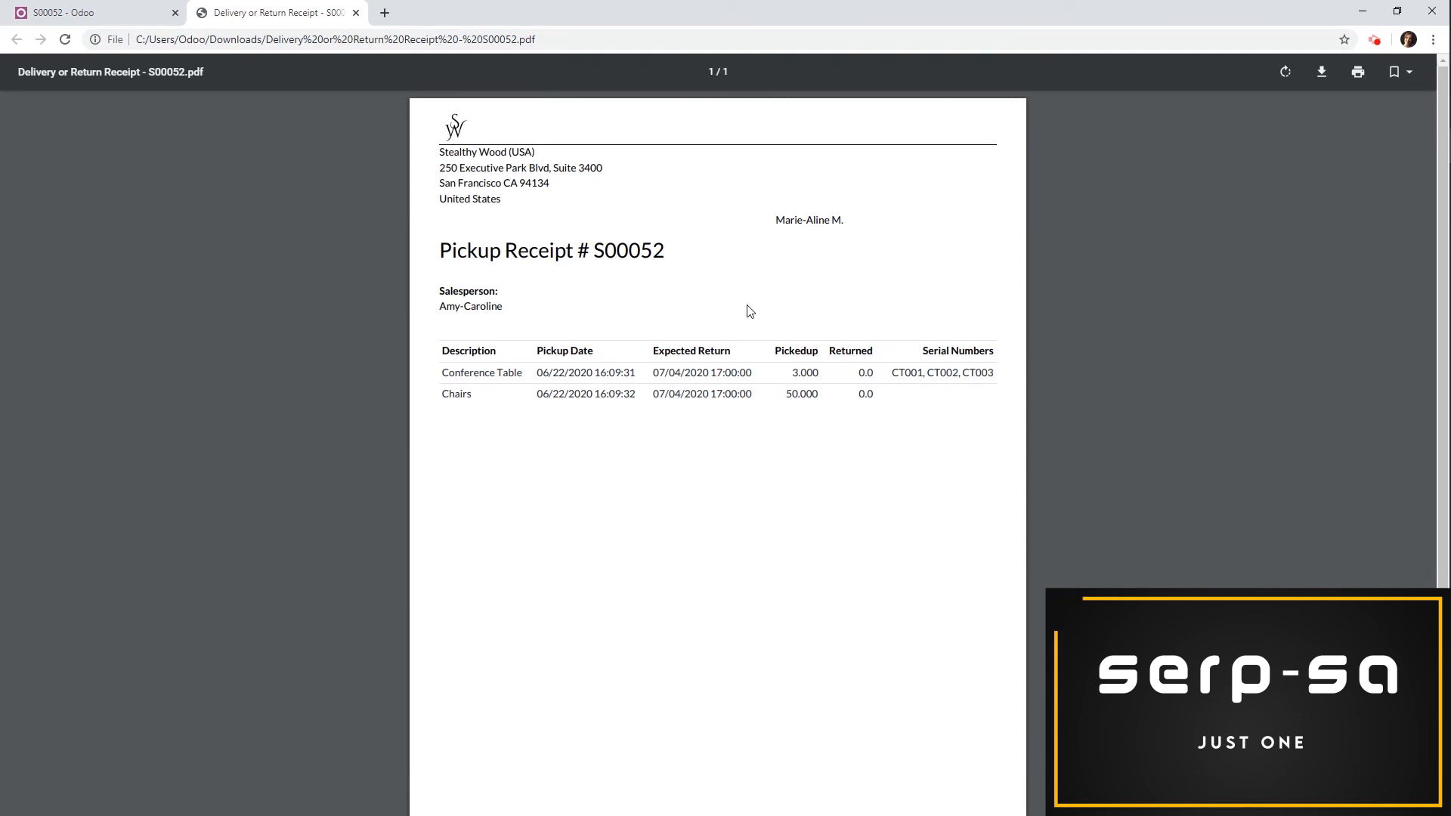
click(356, 13)
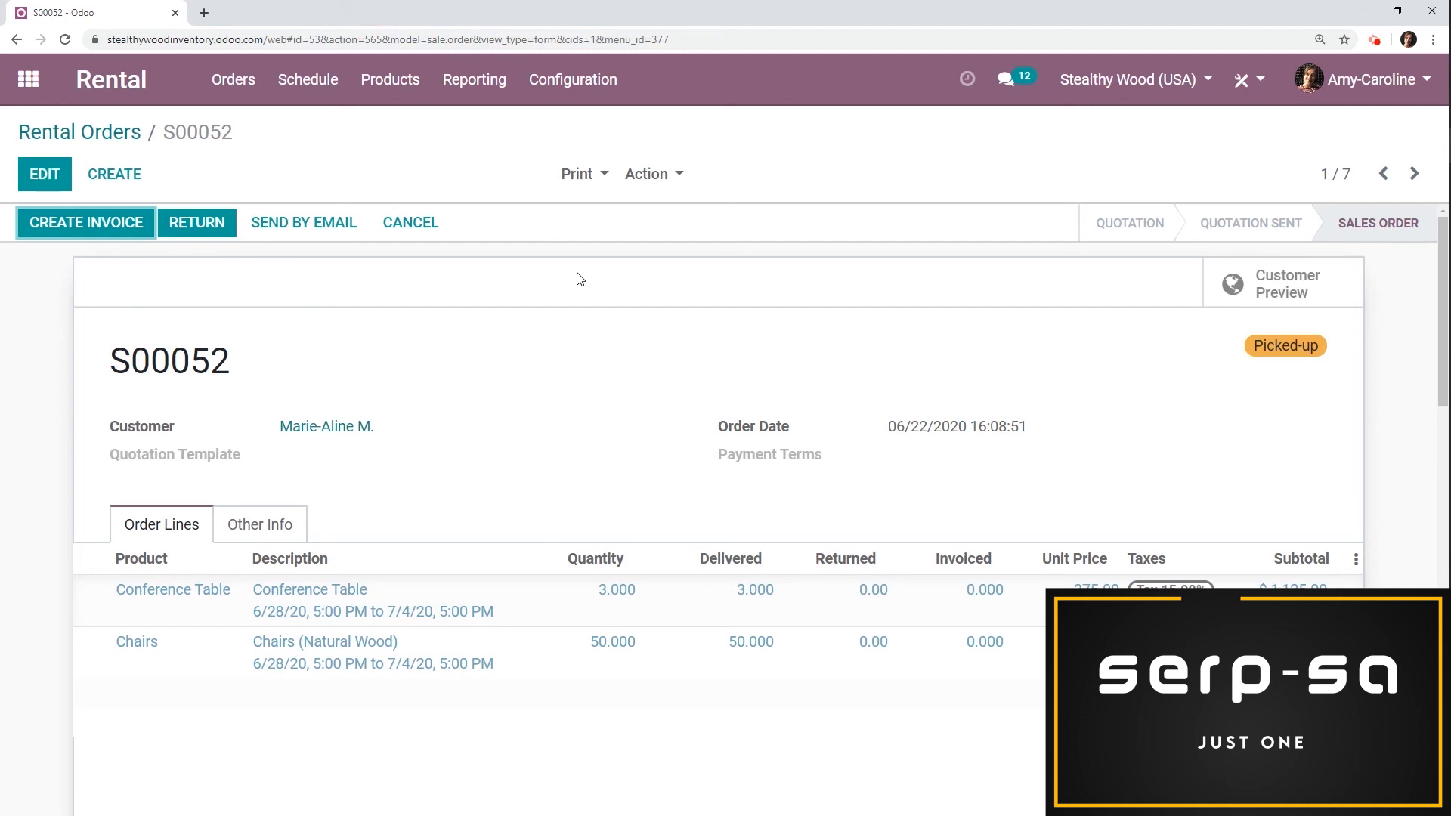
Step: Examine the order lines and totals, and the logged pickup and confirmation entries in the order's message history
scroll(654, 310, down, 1)
scroll(642, 299, up, 1)
scroll(640, 297, down, 4)
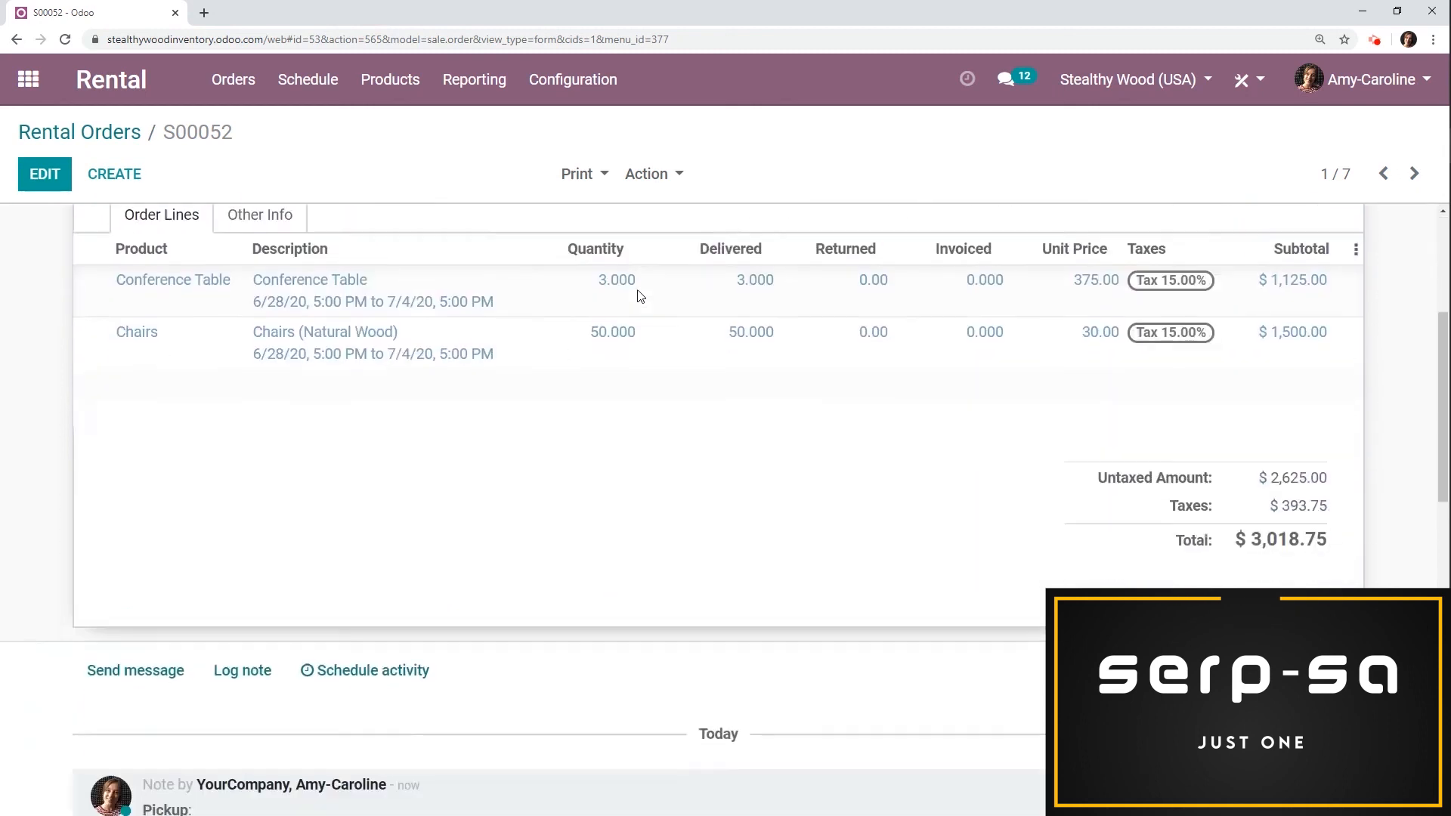
scroll(640, 296, down, 6)
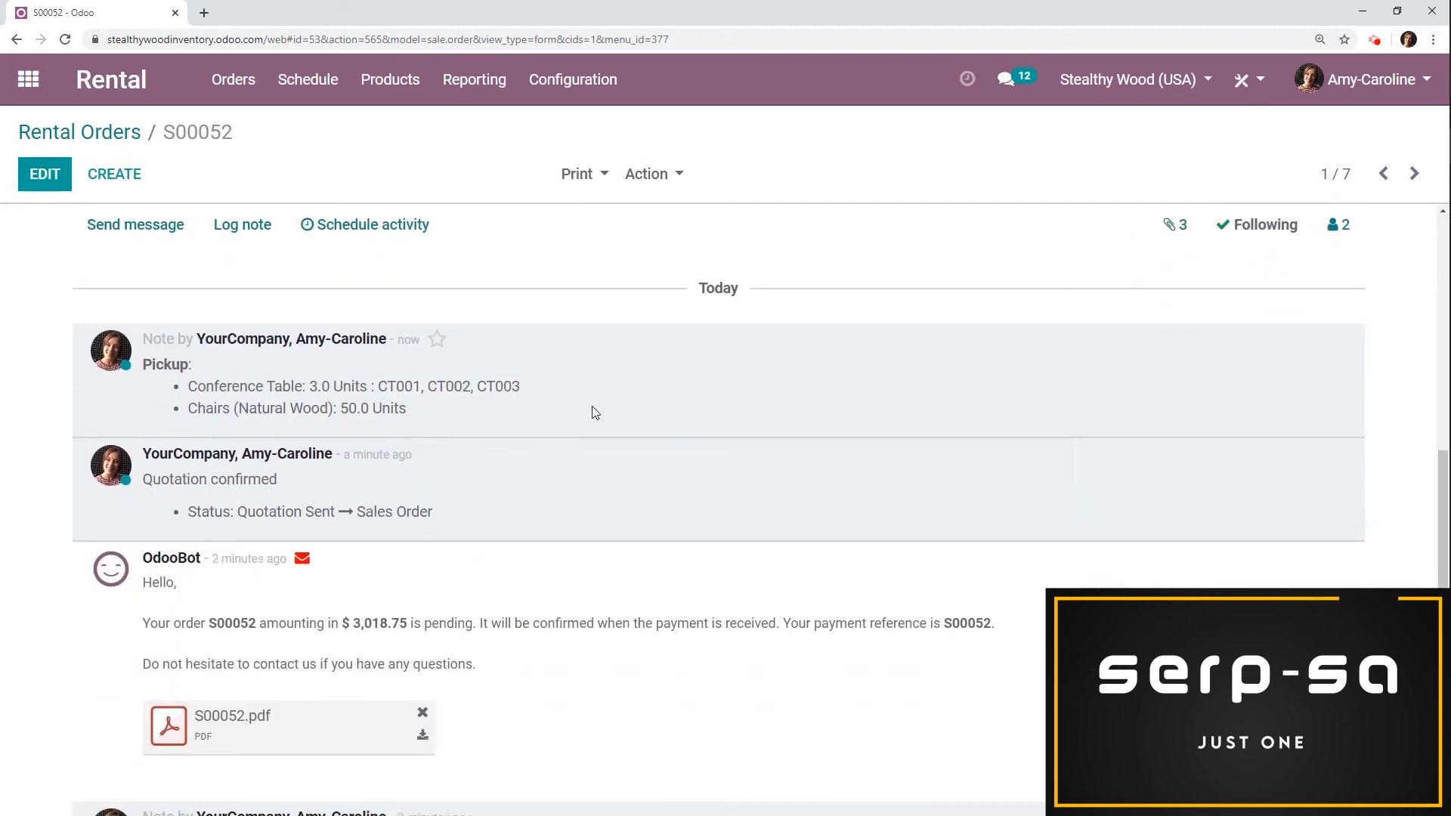
scroll(440, 509, up, 1)
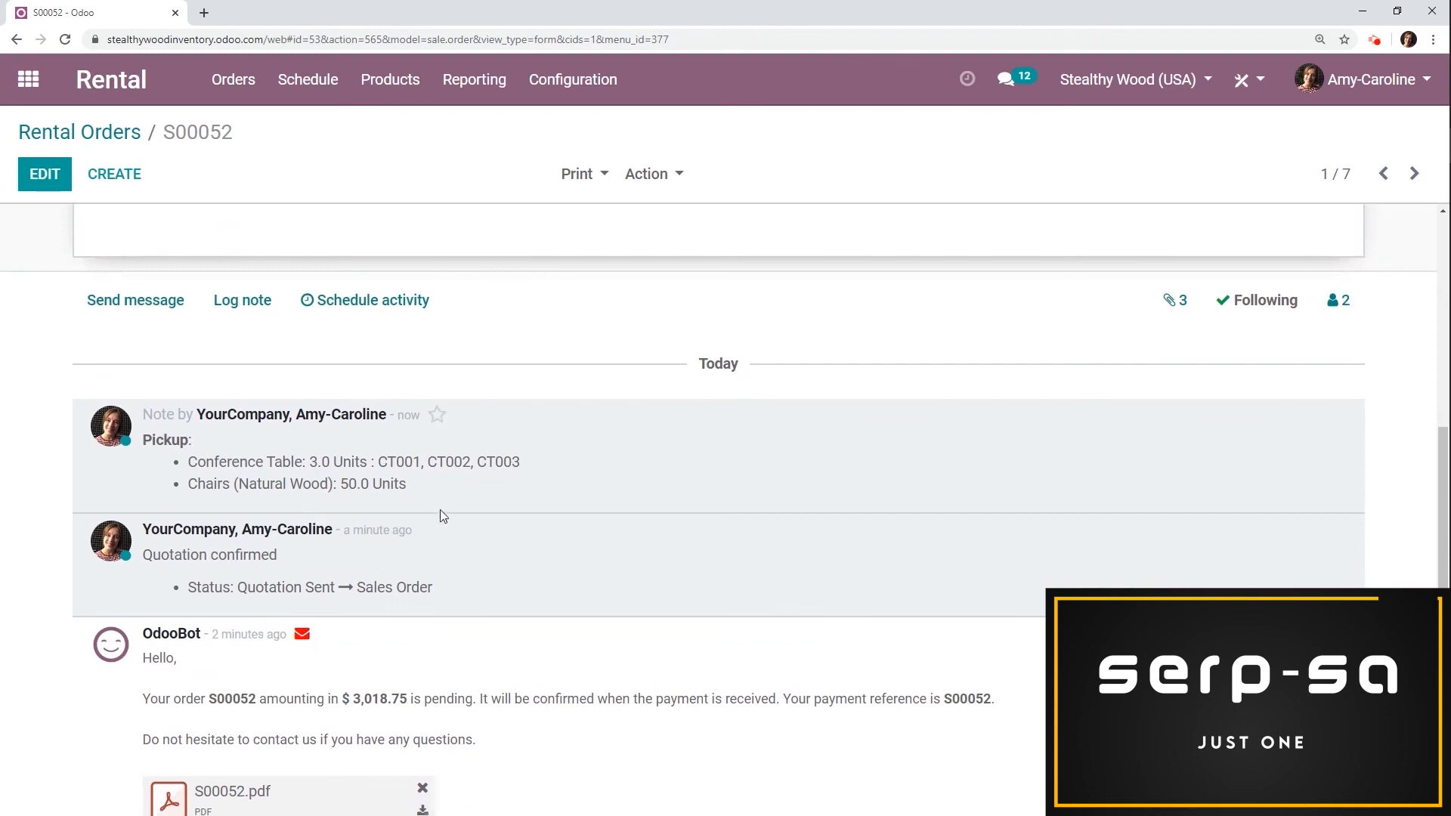
scroll(440, 509, up, 3)
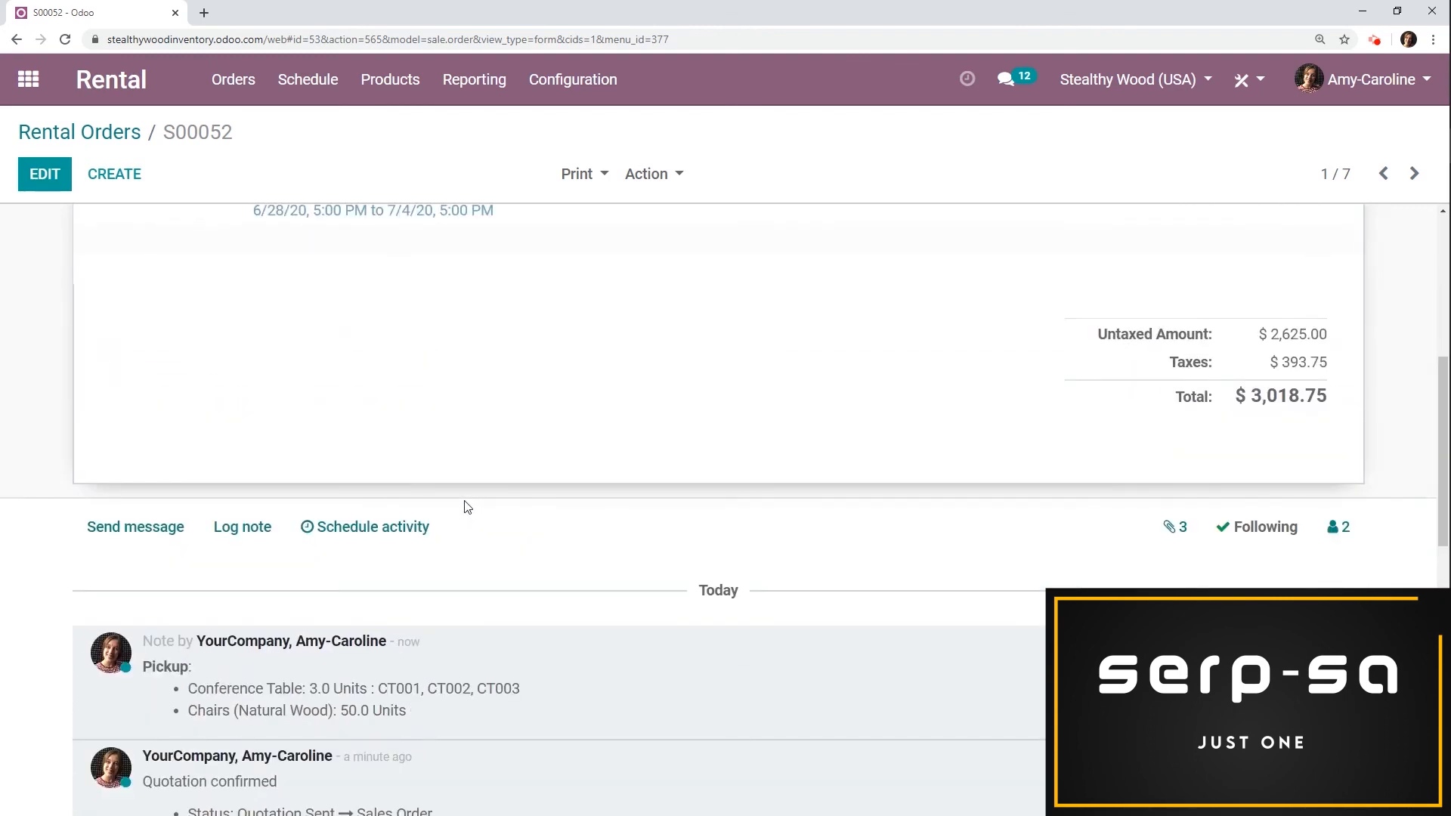
scroll(467, 507, down, 3)
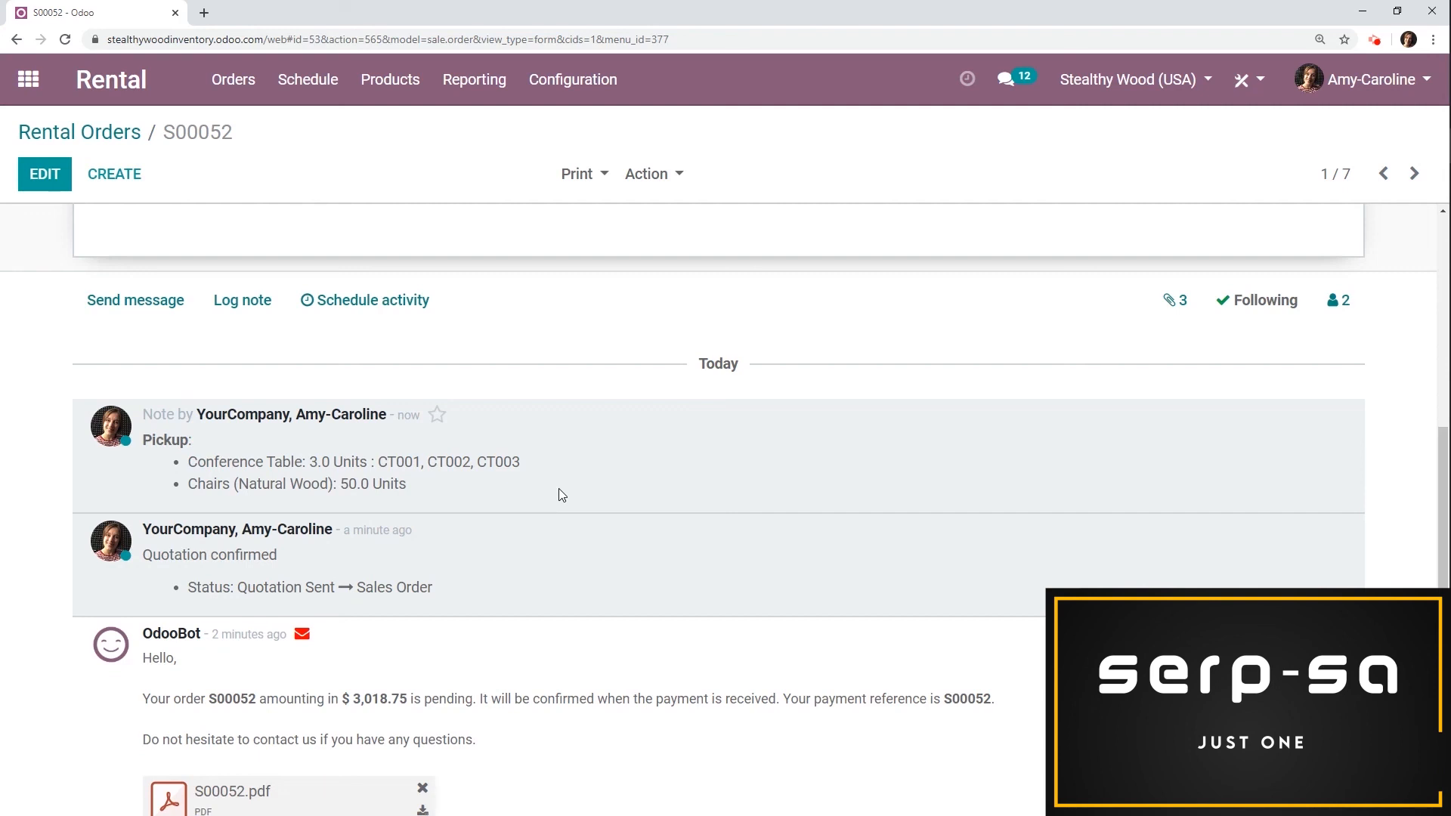
scroll(561, 493, up, 8)
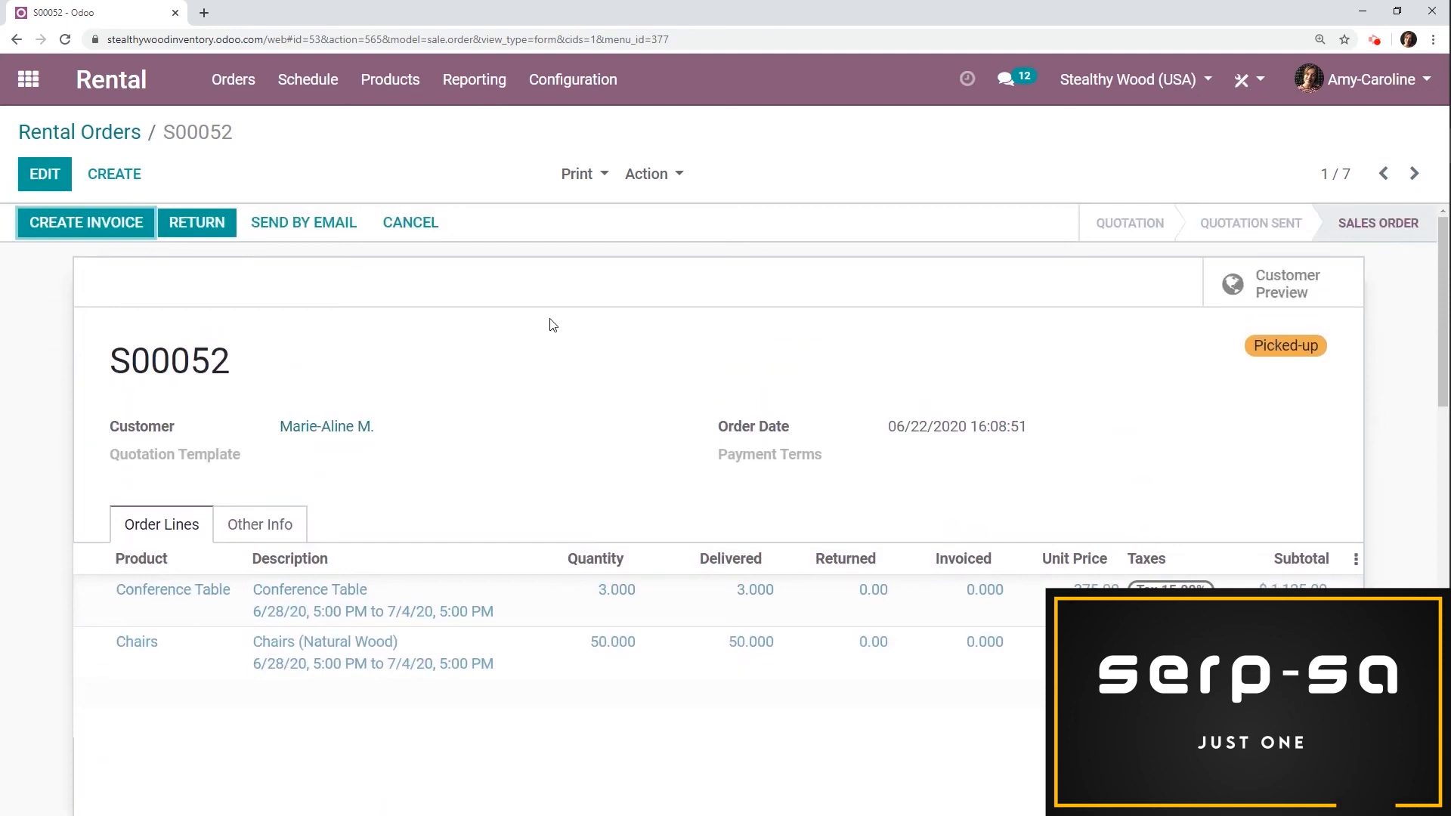
Step: Validate the return of all 50 chairs and the three conference tables with serial numbers CT001, CT002 and CT003
click(201, 223)
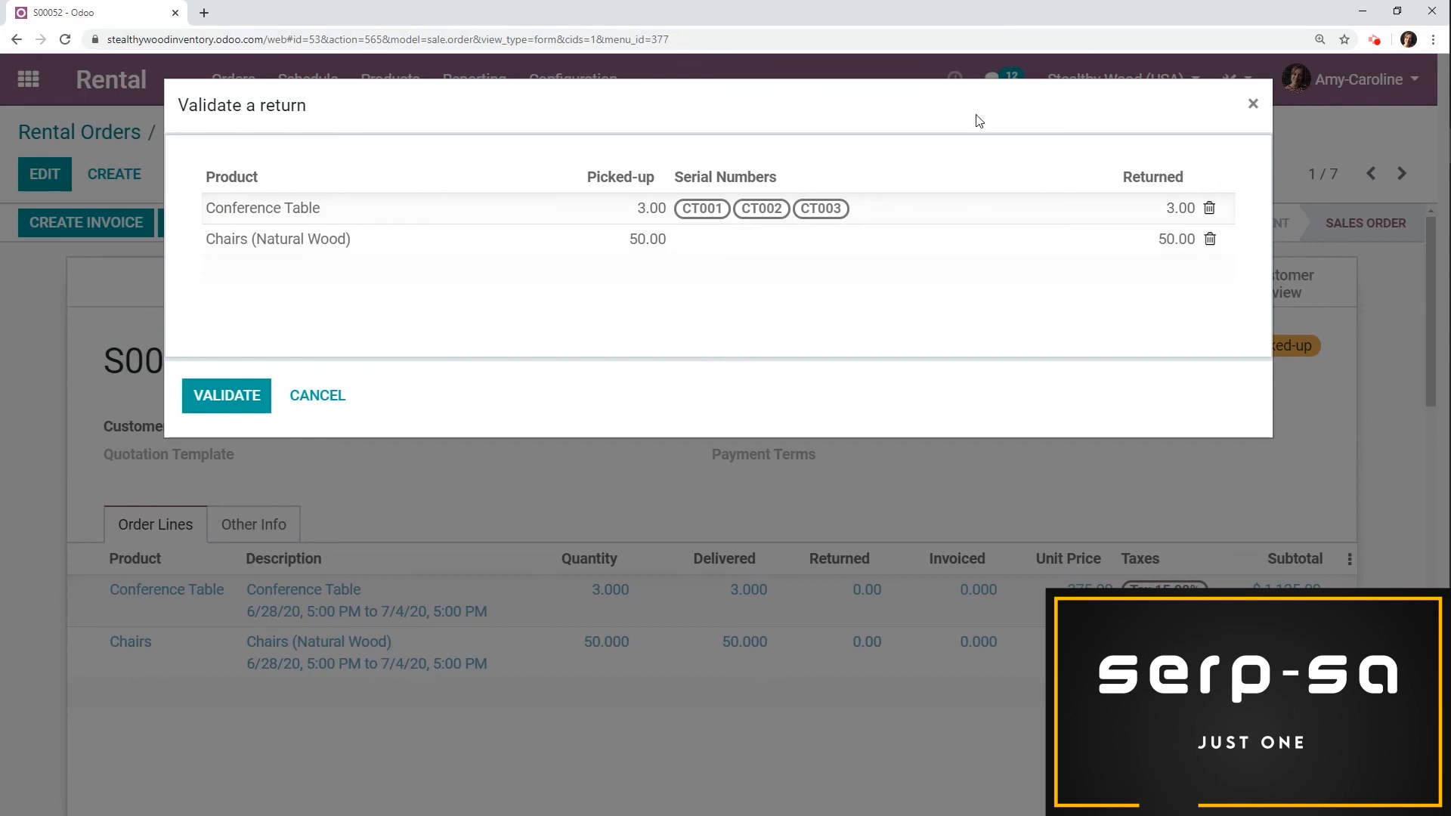
click(889, 209)
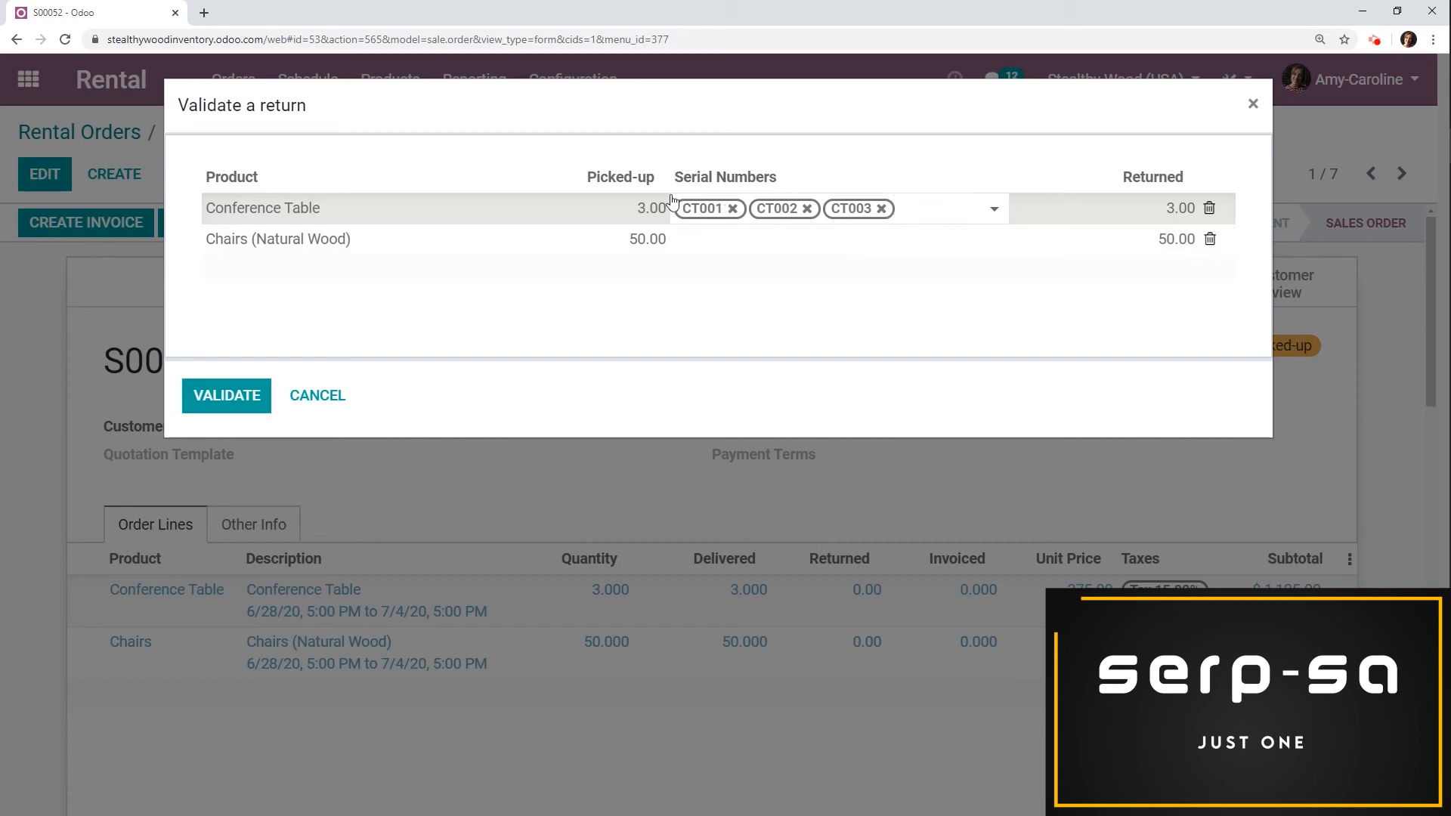
click(1140, 238)
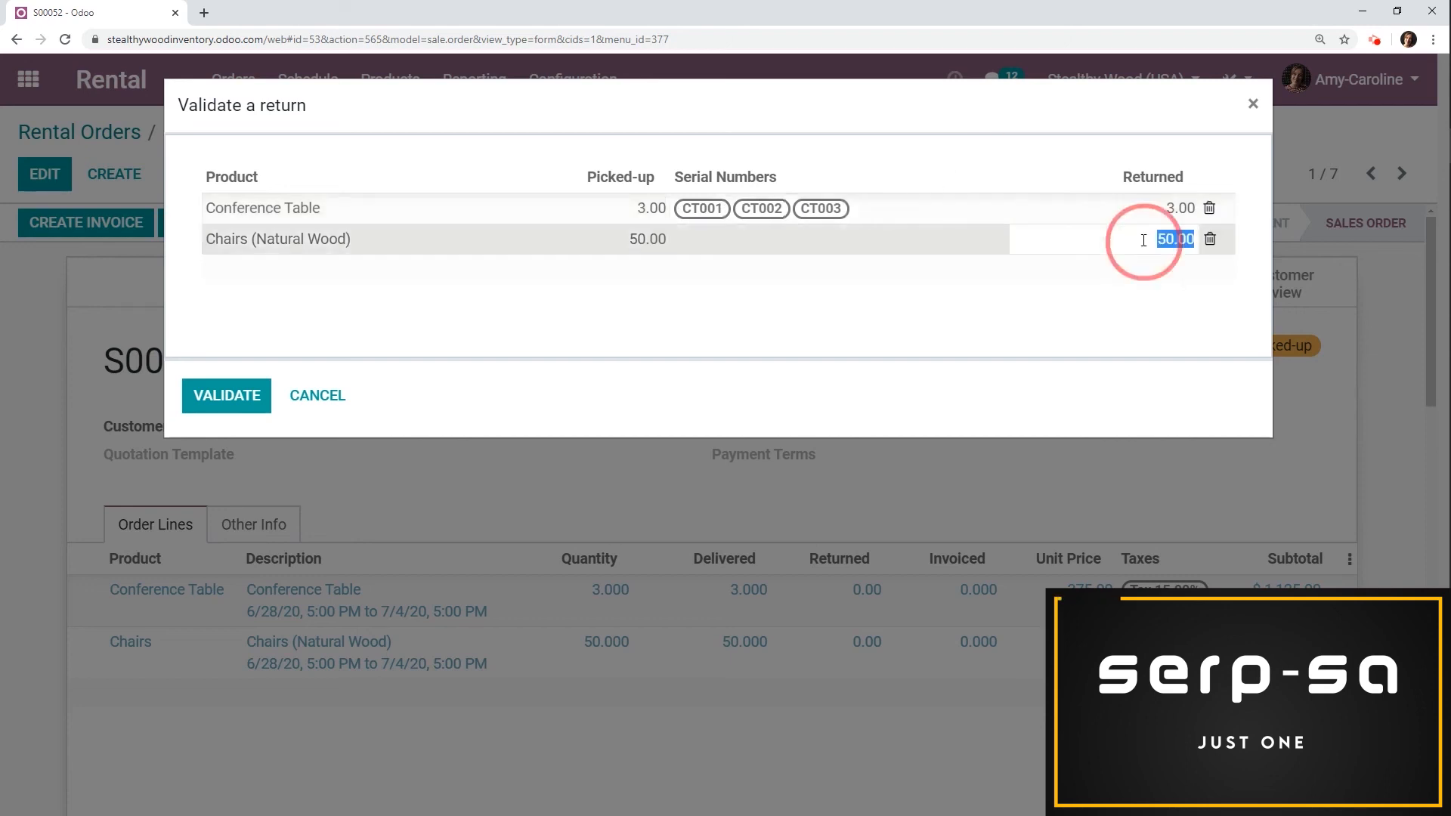
click(1037, 149)
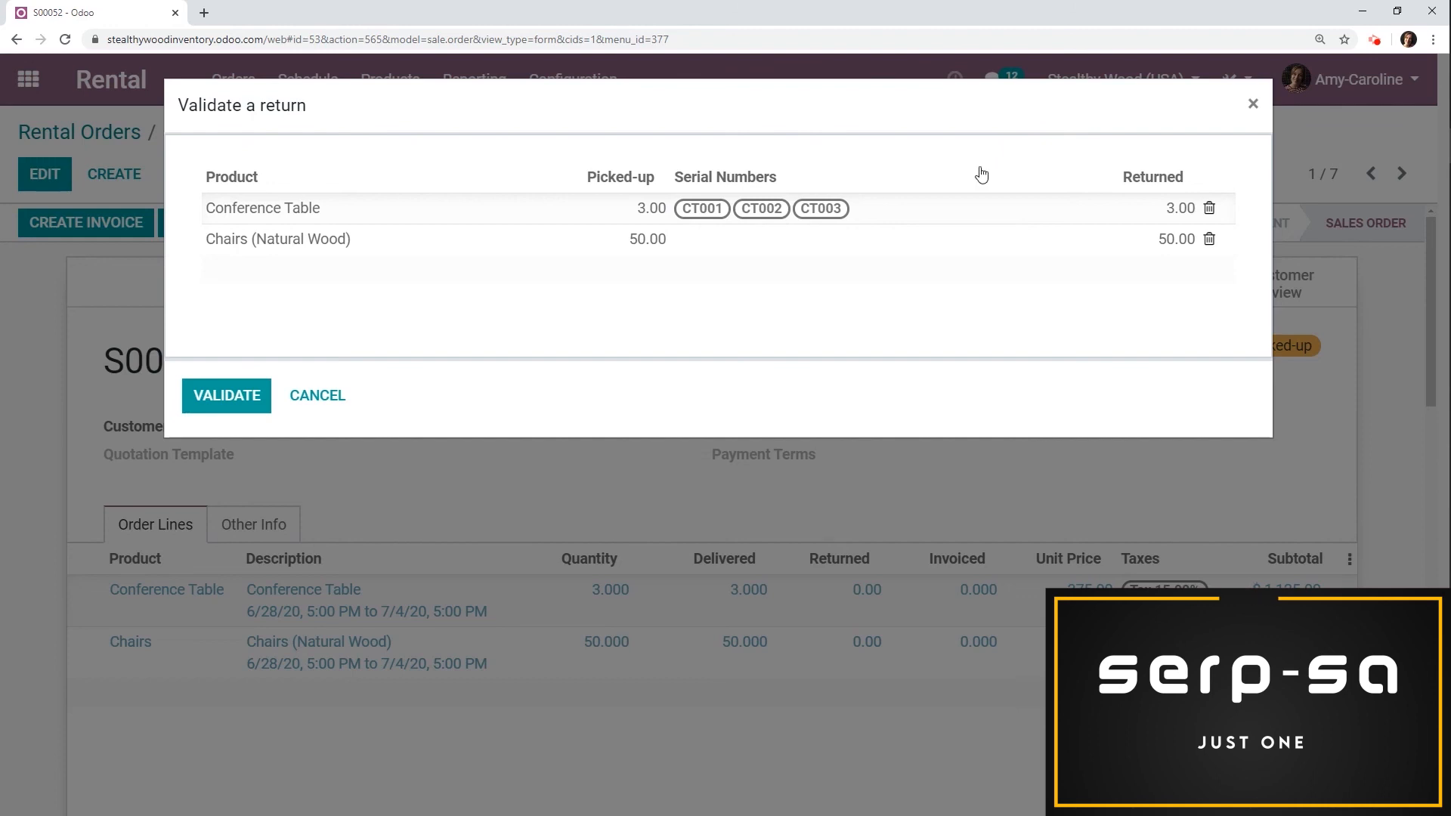
click(851, 214)
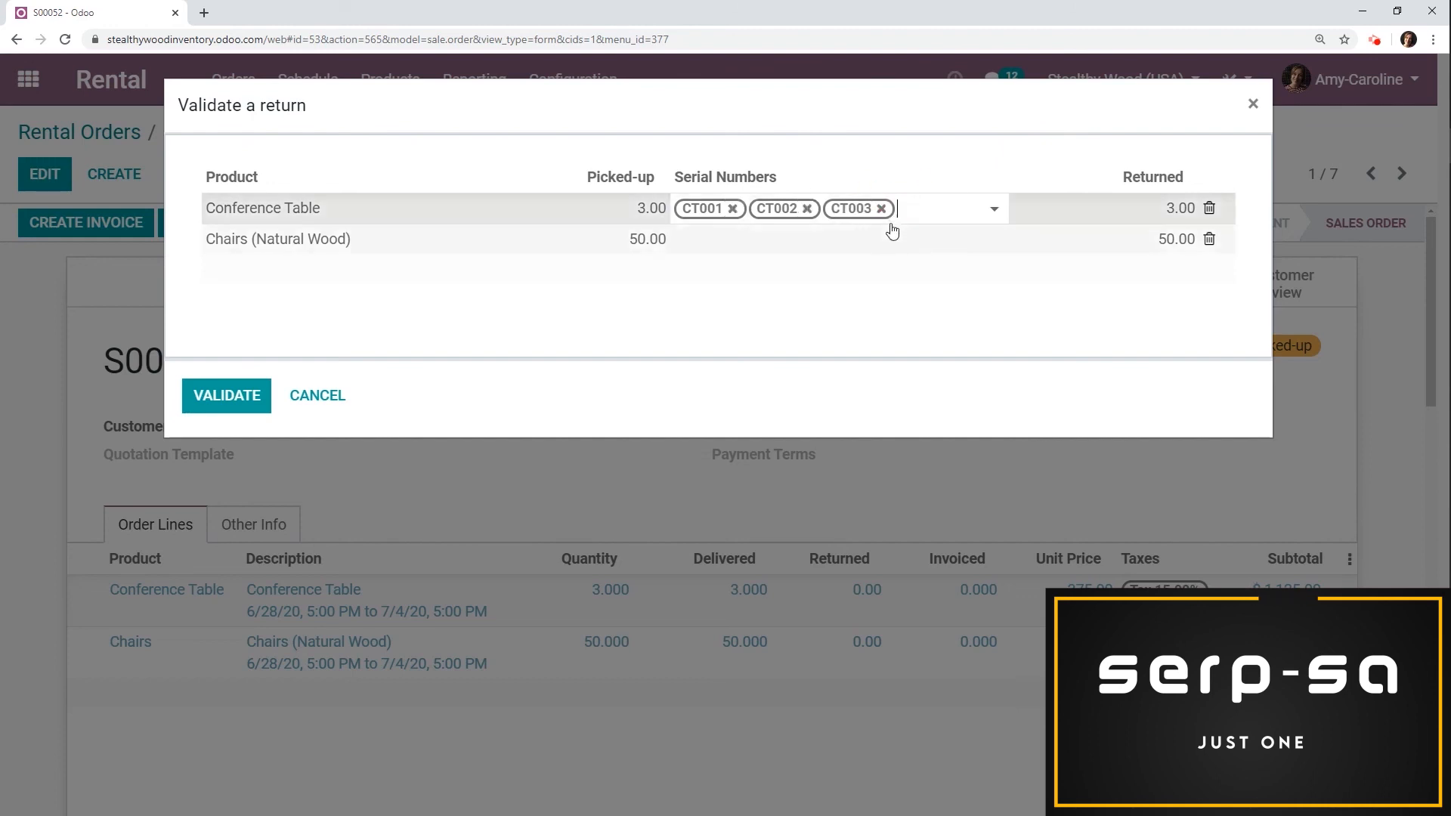
click(1162, 244)
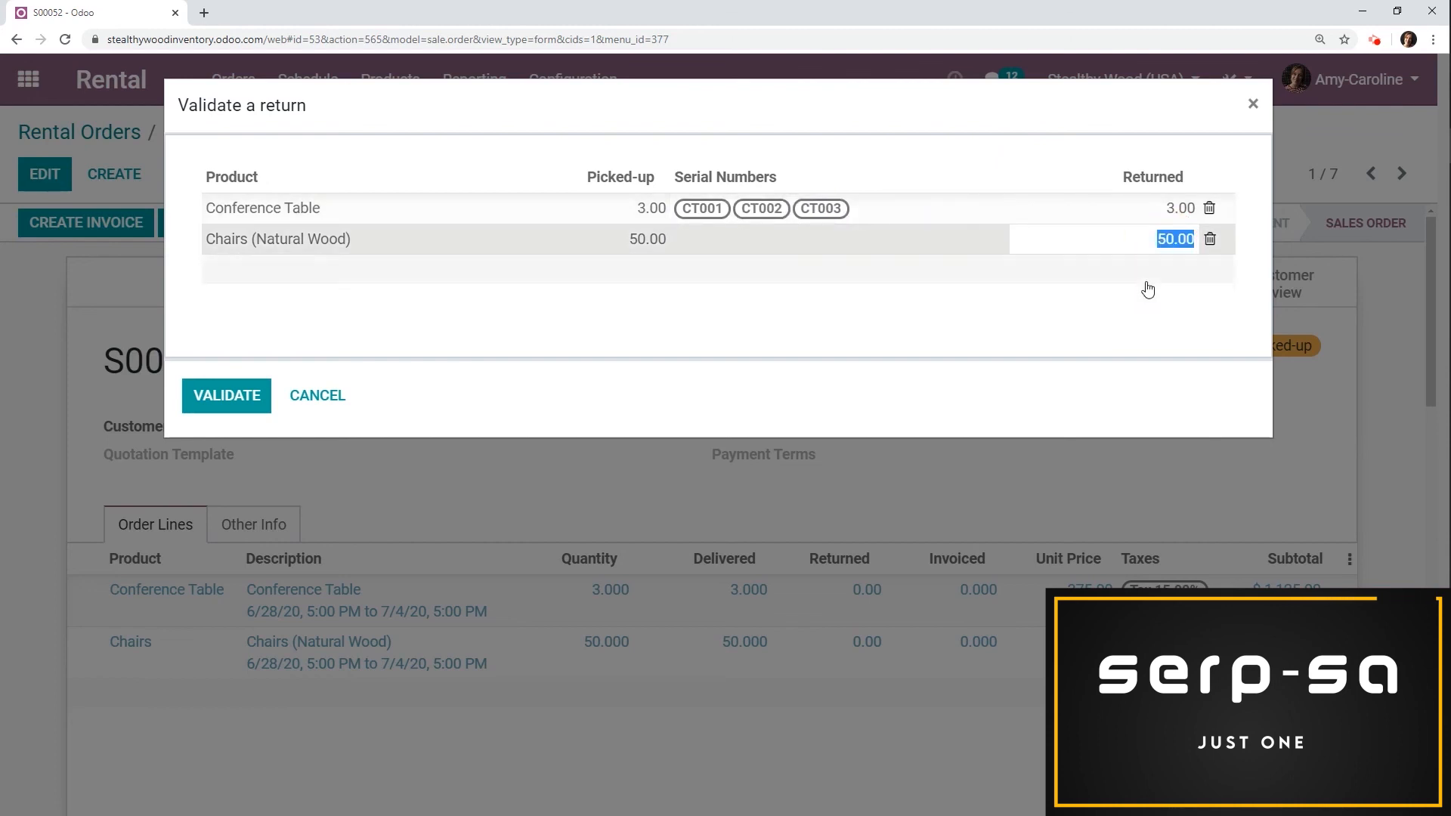
click(973, 125)
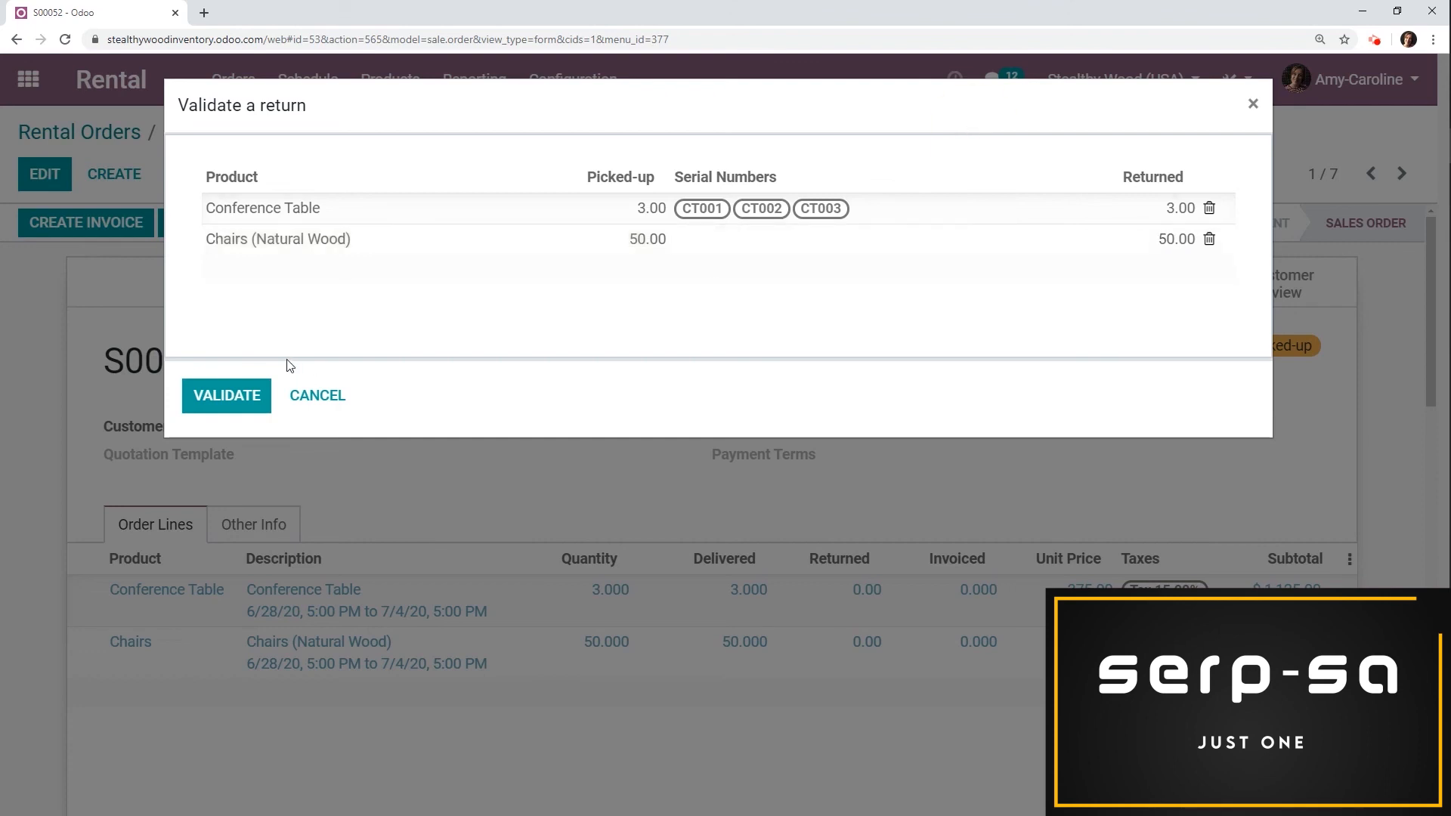
click(237, 402)
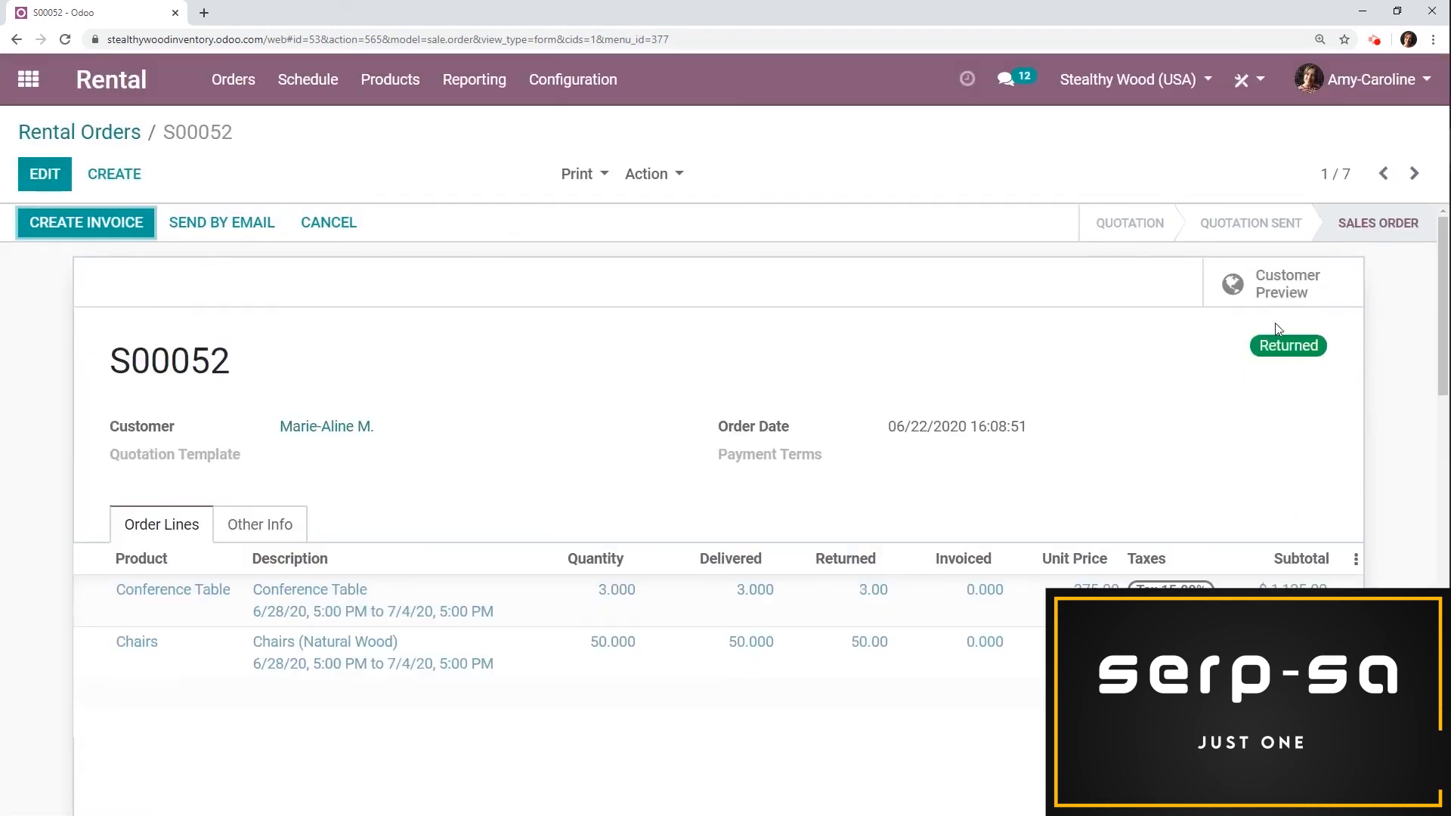
Step: Print the returned order's Pickup and Return Receipt and view its PDF, and check the return entry in the message history
click(577, 174)
click(637, 237)
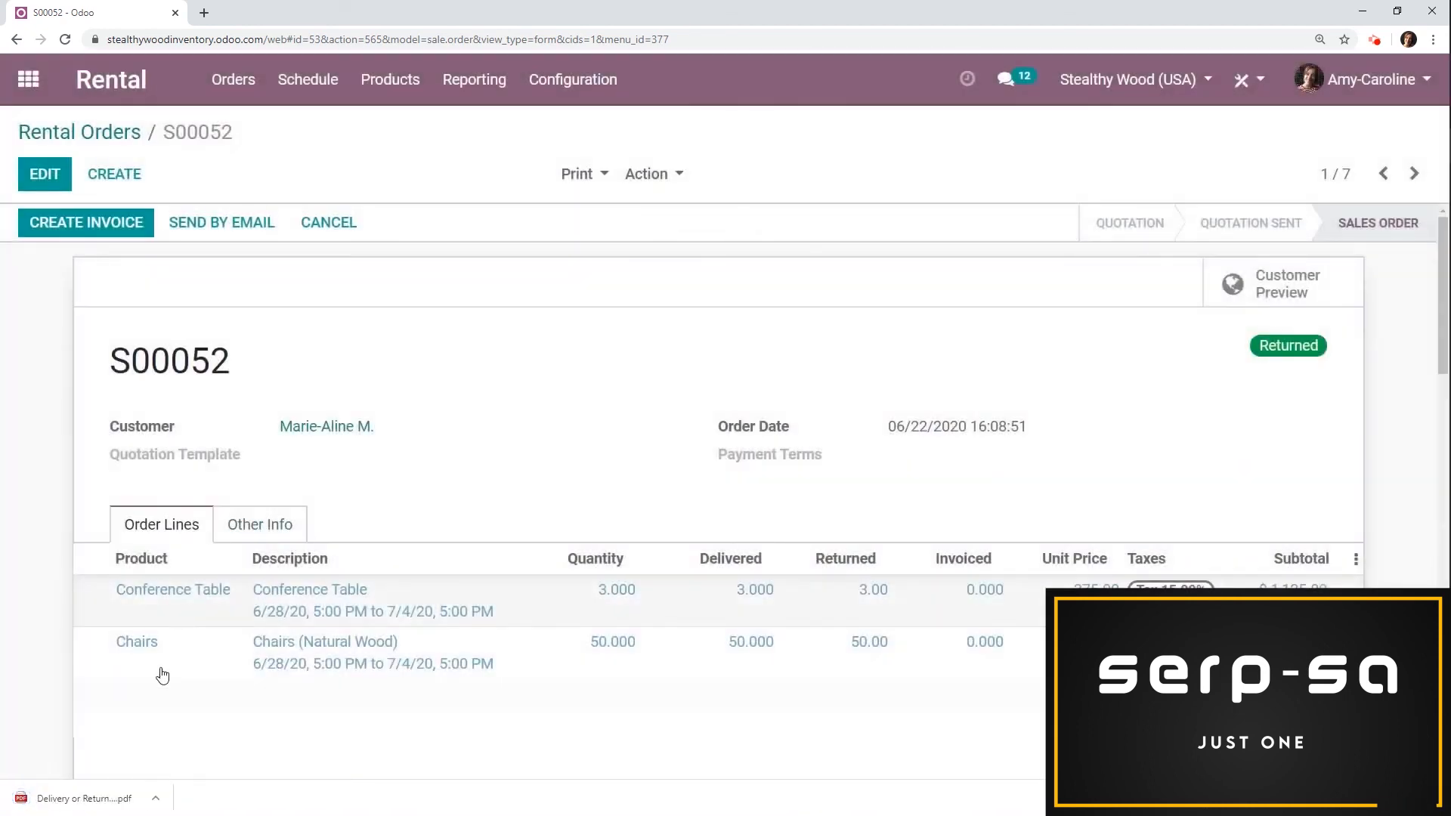
click(111, 790)
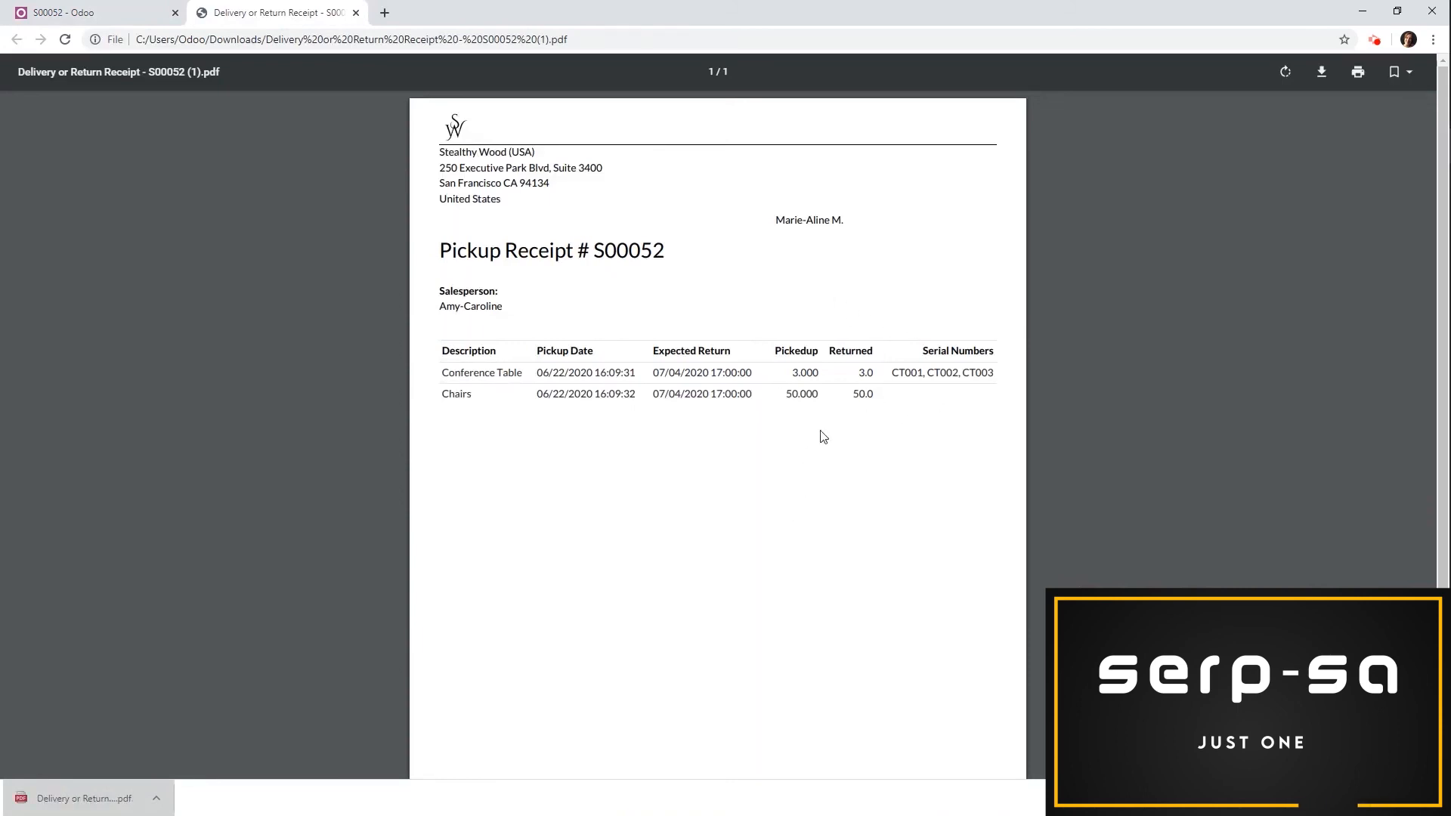
click(355, 12)
scroll(906, 412, down, 6)
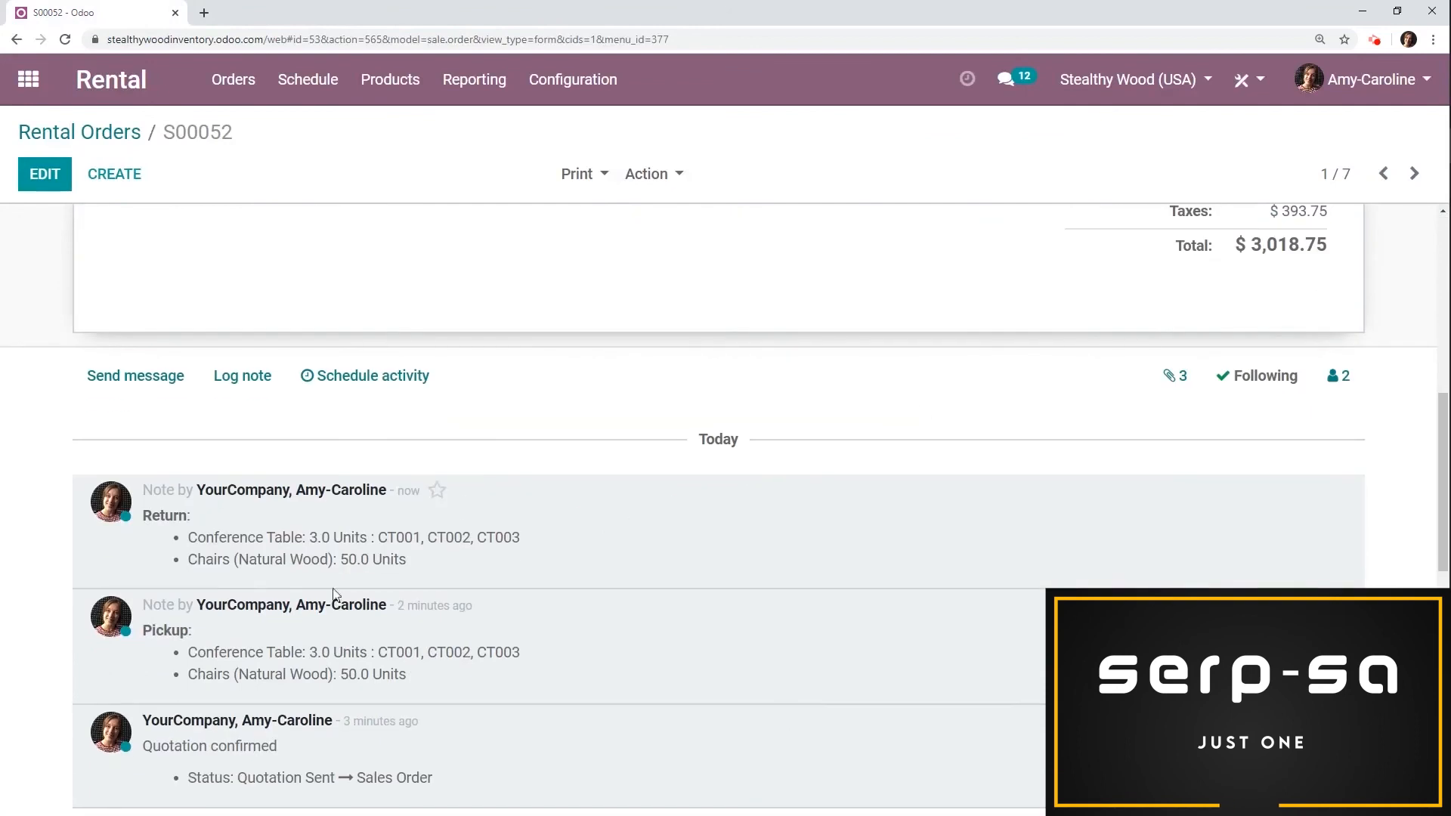
scroll(296, 538, up, 6)
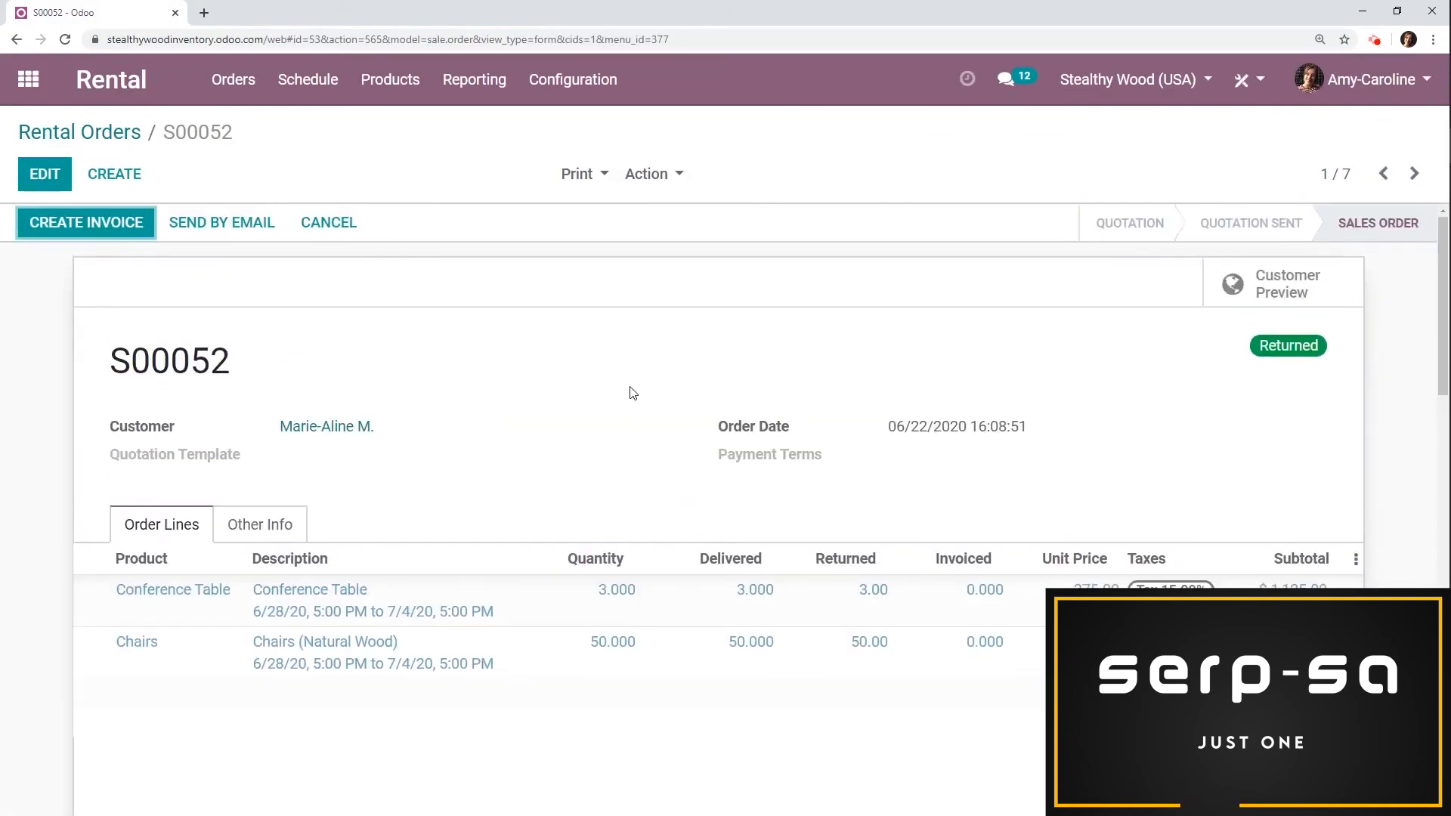